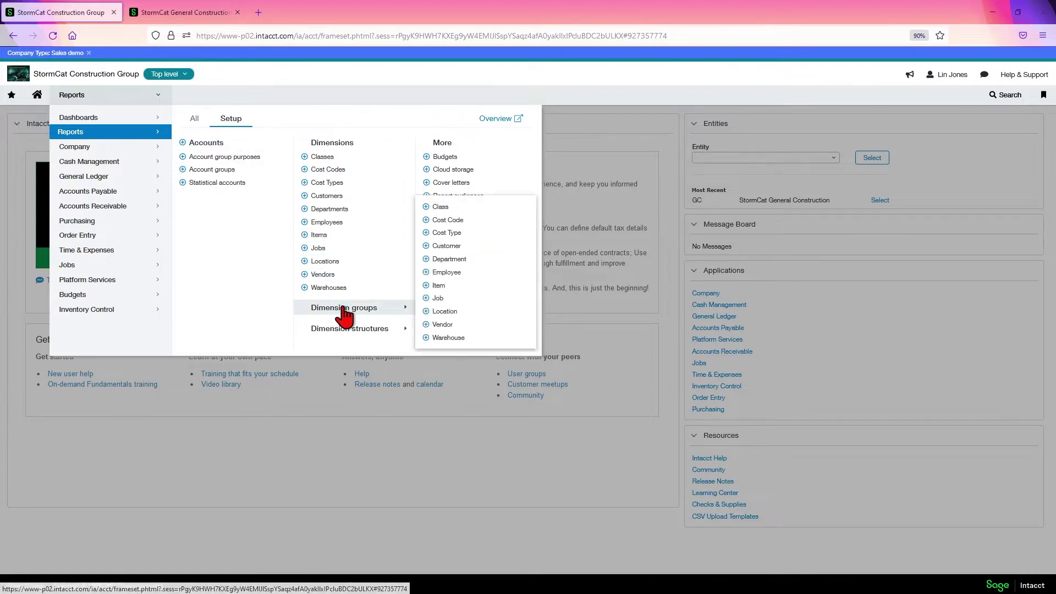
Show the dimension group types (Class, Item, Job, Warehouse) in the Reports setup menu.
left_click(343, 314)
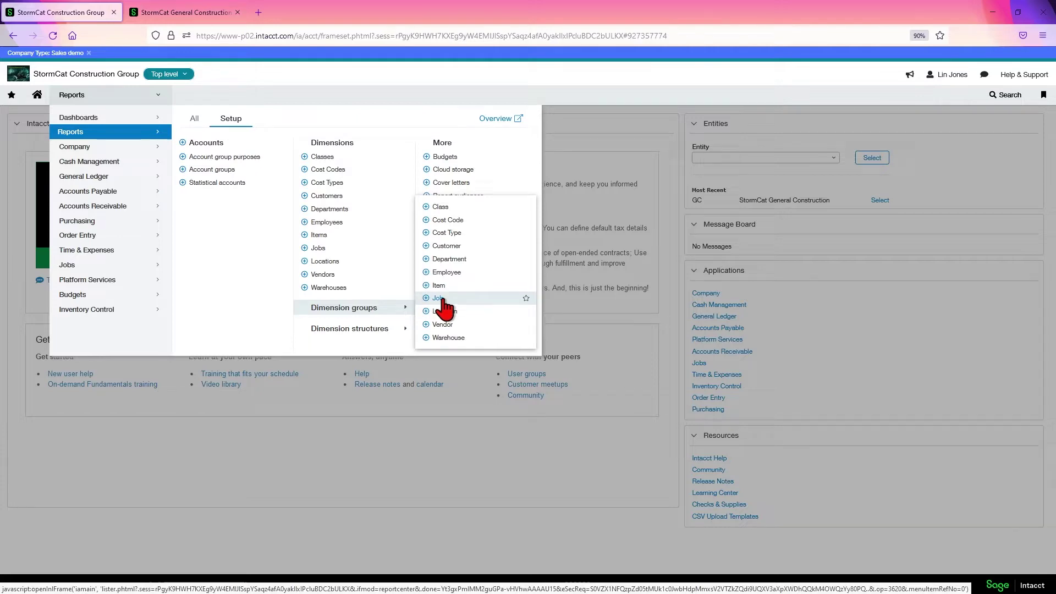
Open the Job Groups list of five groups, briefly reopening then dismissing the Reports menu.
left_click(443, 305)
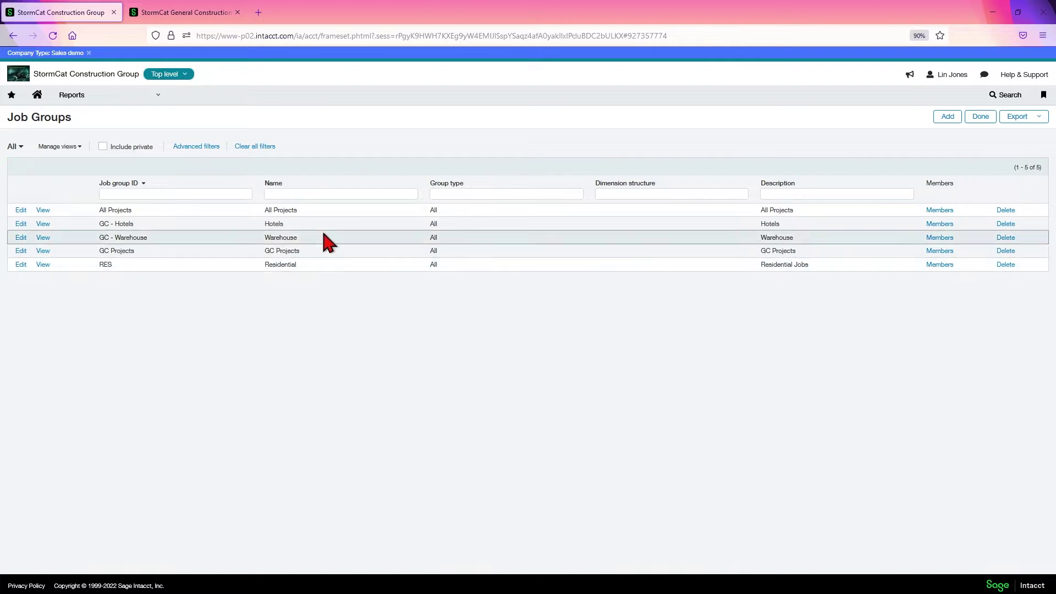
left_click(54, 103)
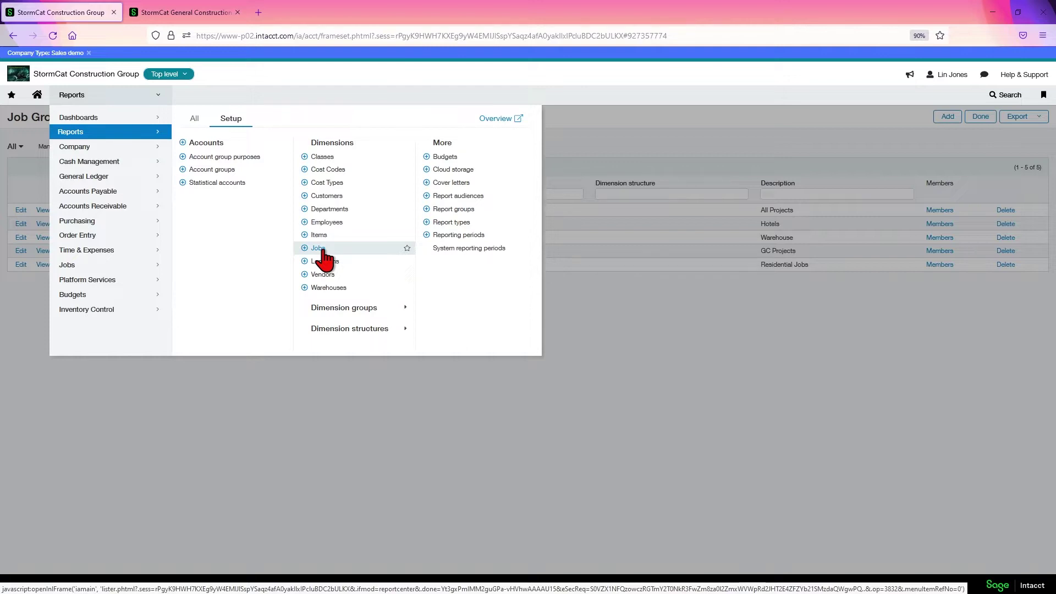
left_click(722, 346)
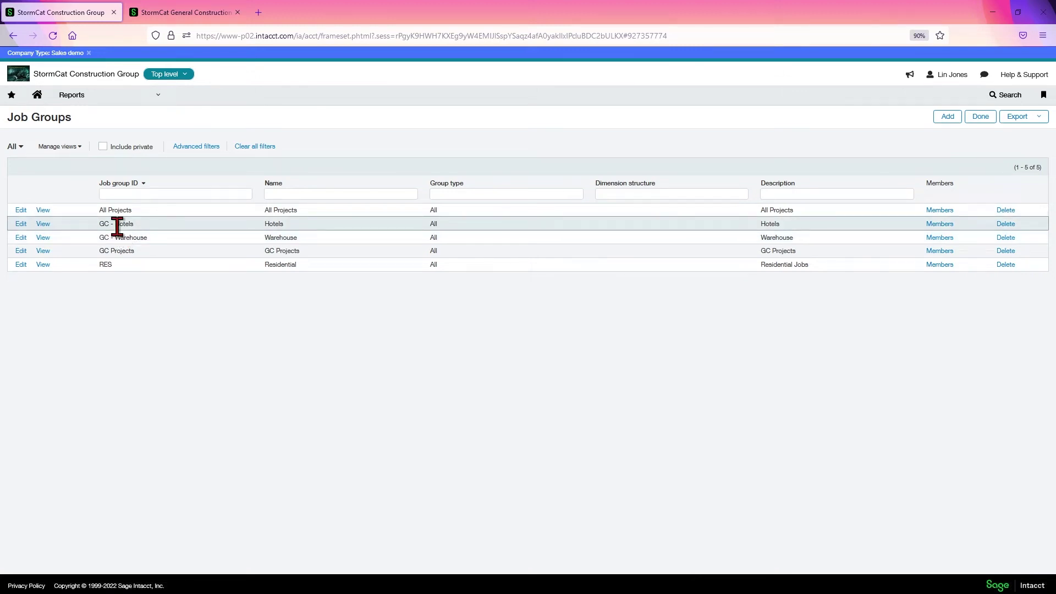
Open GC - Hotels for editing, keeping group type All members and sort field Job ID.
left_click(21, 223)
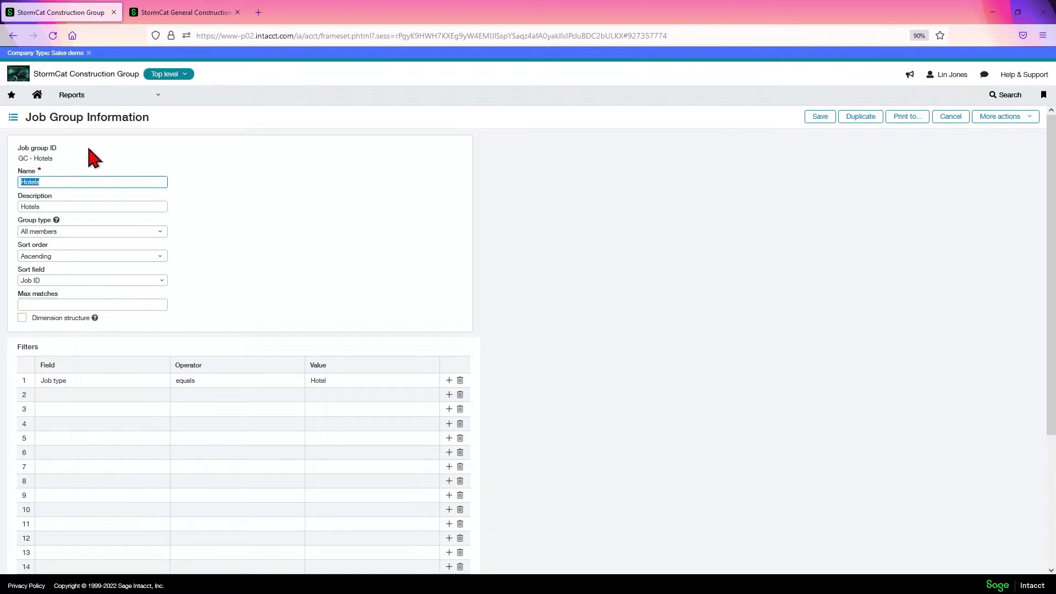
left_click(165, 233)
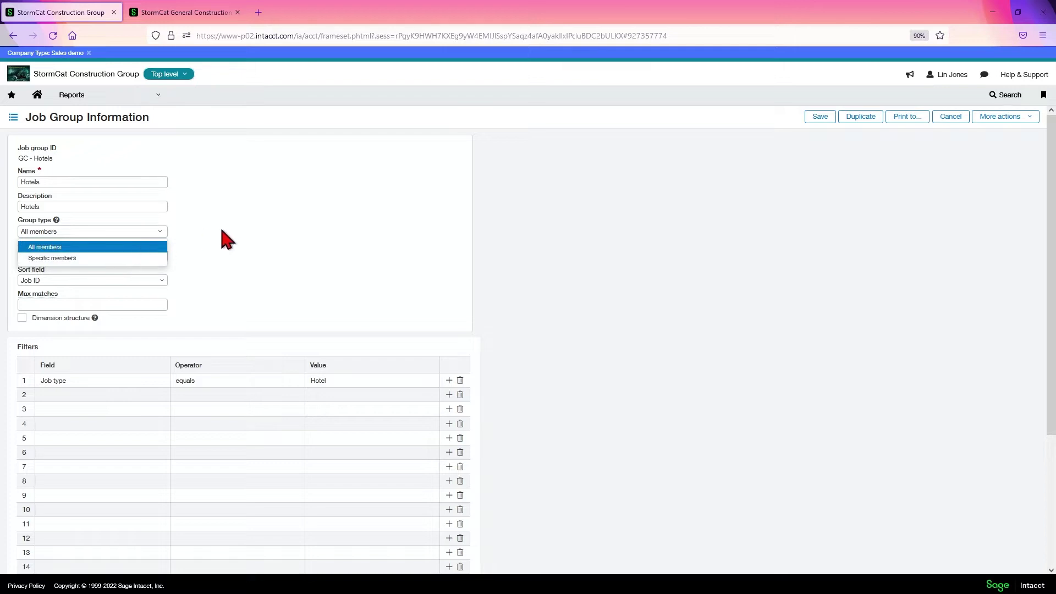
left_click(230, 238)
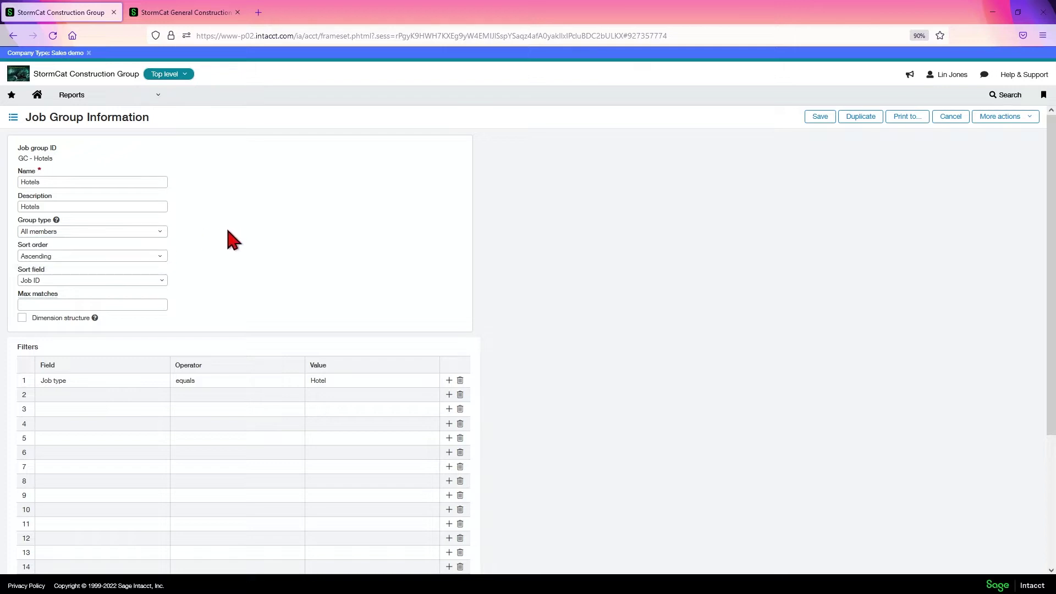
left_click(161, 281)
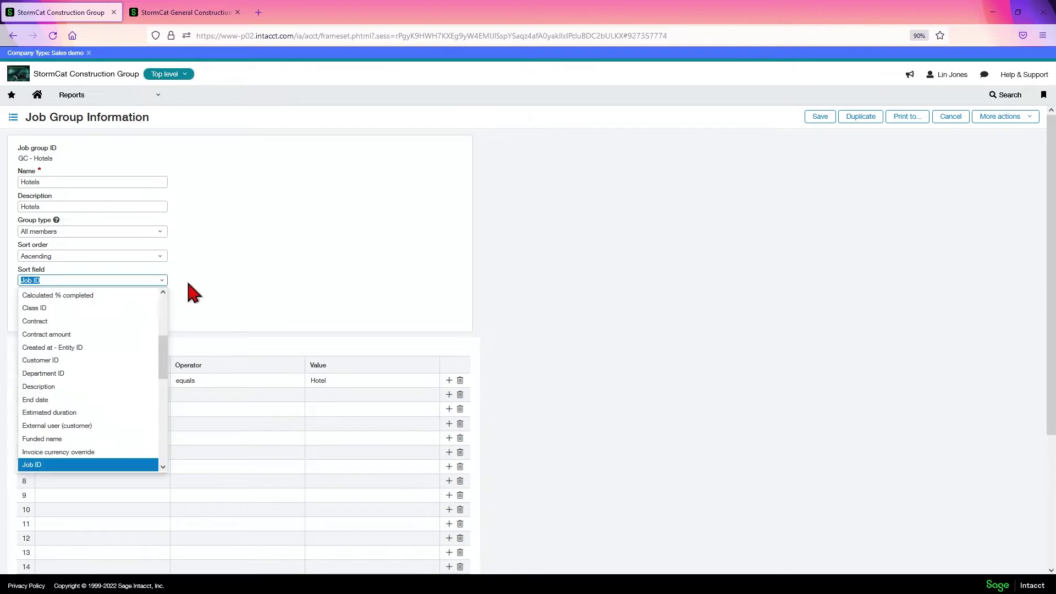
left_click(264, 283)
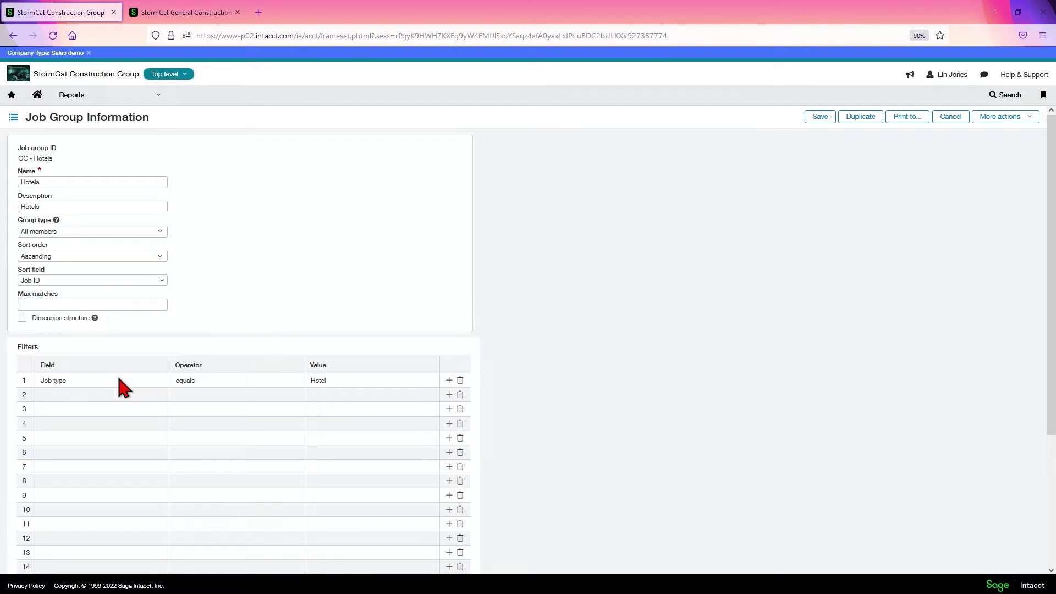
Review the Field, Operator and Value choices on filter row 1, keeping Job type equals Hotel.
left_click(132, 381)
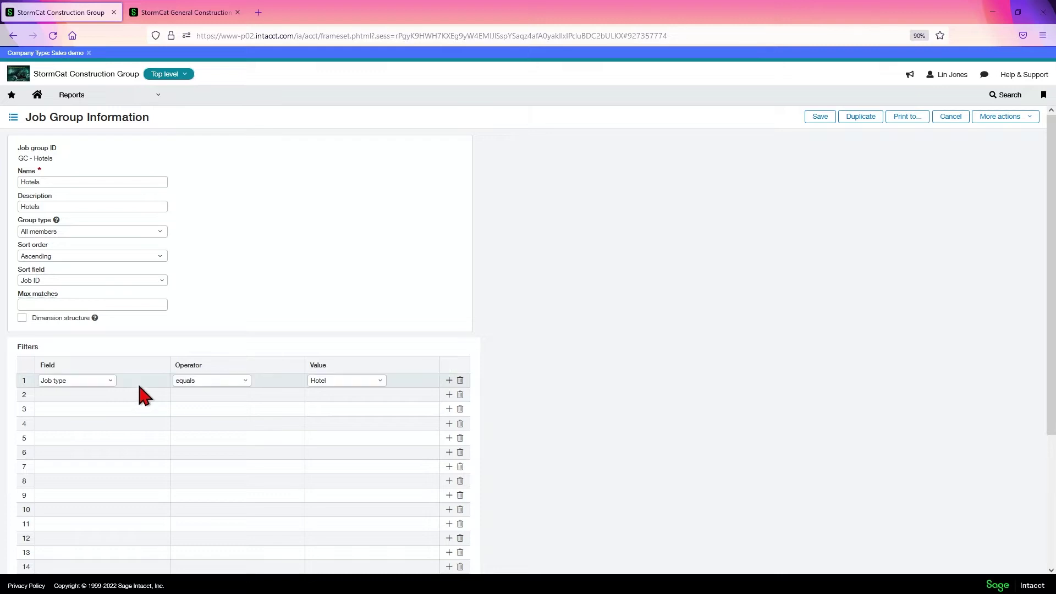
left_click(111, 381)
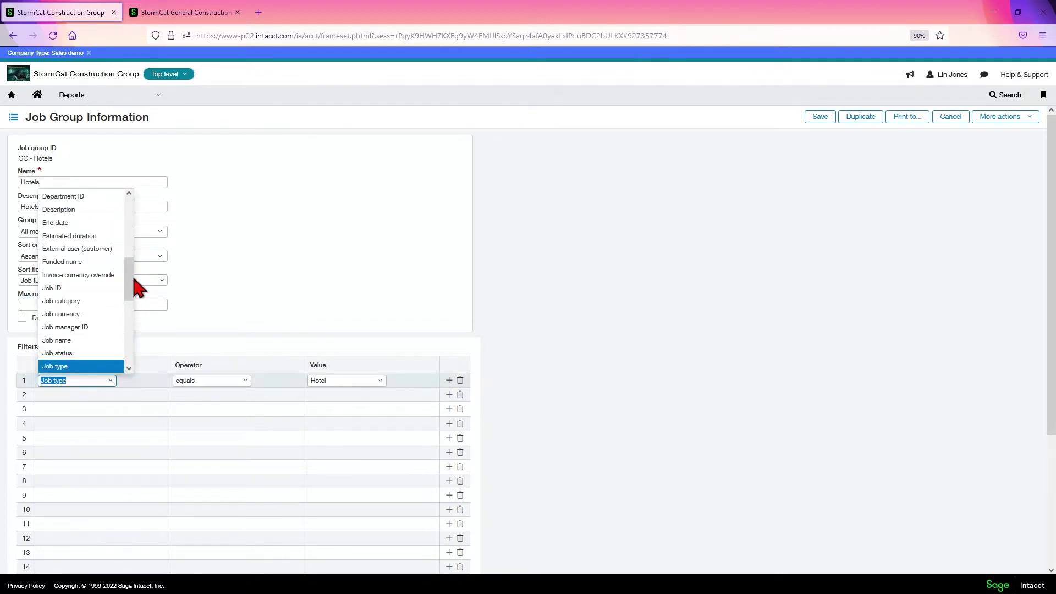
mouse_move(129, 283)
left_mouse_down()
mouse_move(129, 324)
mouse_move(146, 254)
mouse_move(122, 324)
left_mouse_up()
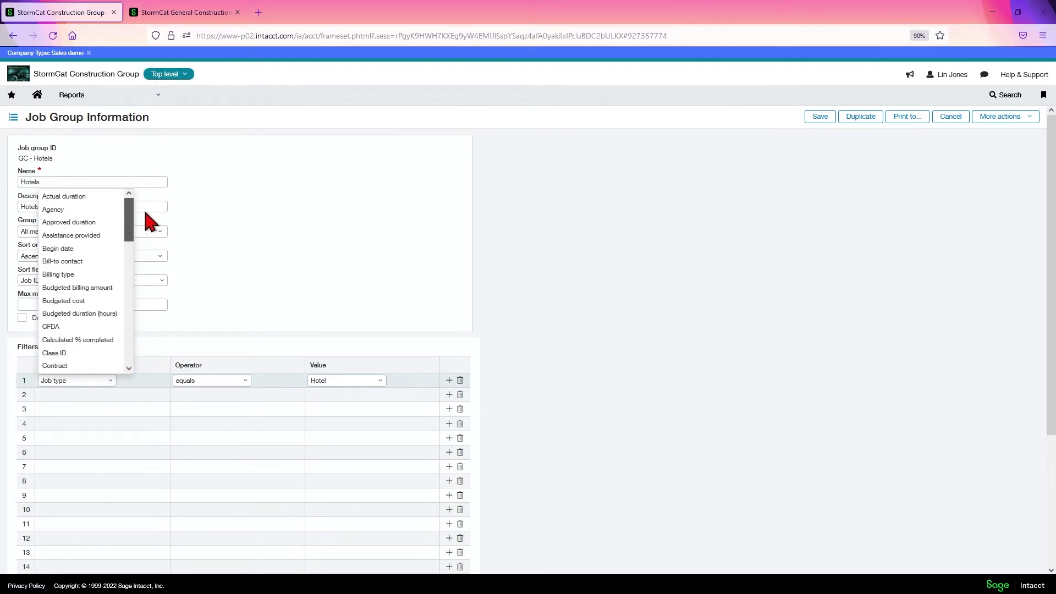
left_click(245, 382)
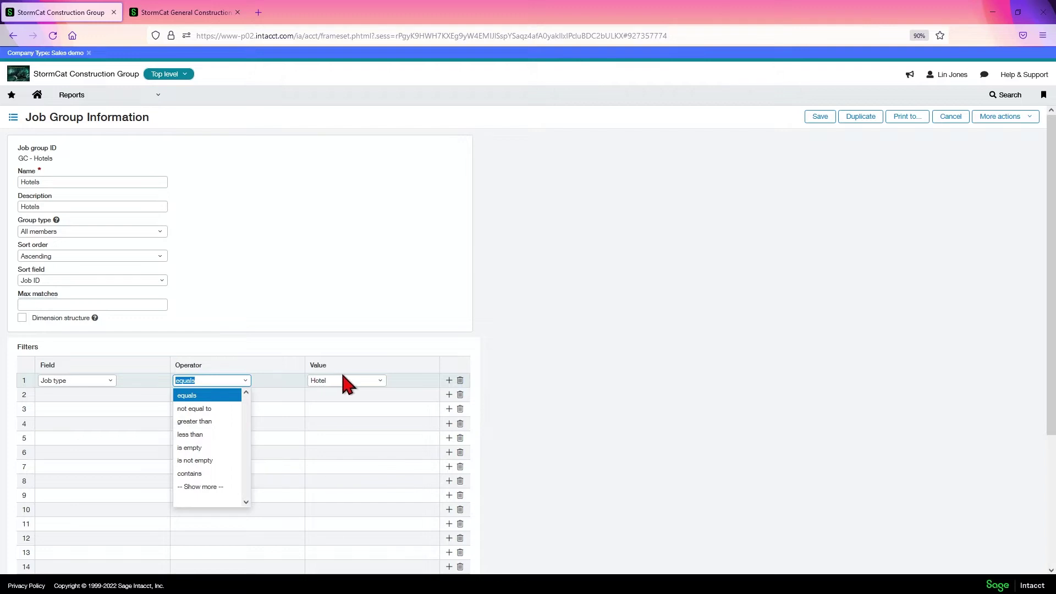
left_click(379, 381)
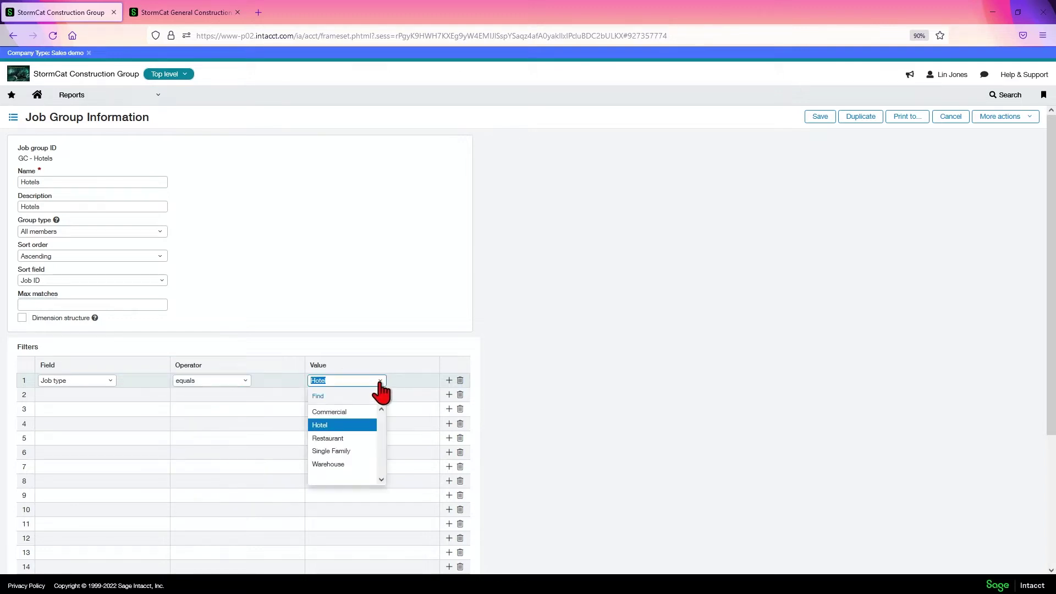
left_click(524, 348)
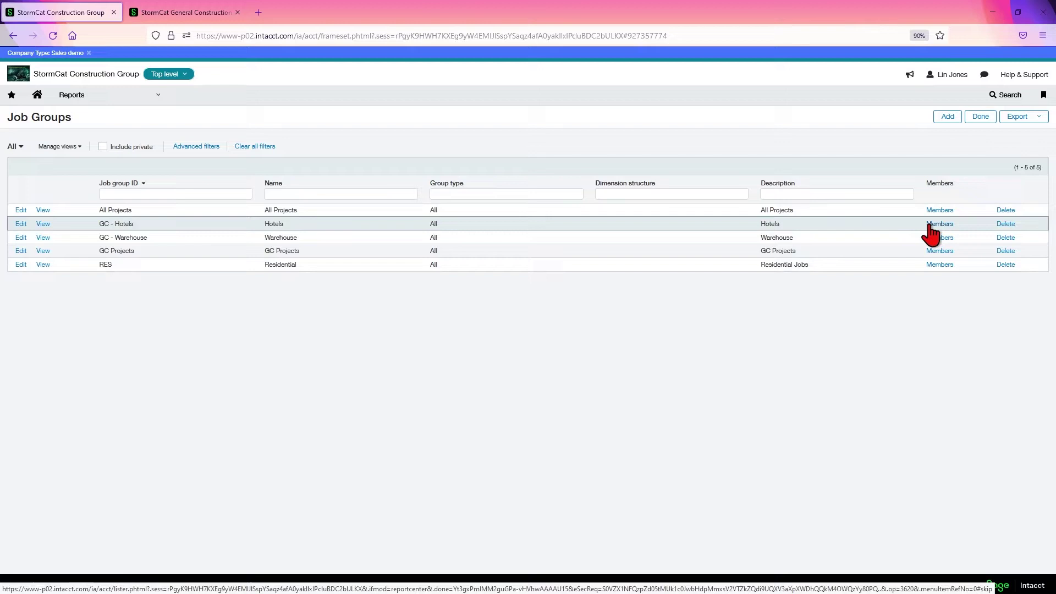
left_click(929, 224)
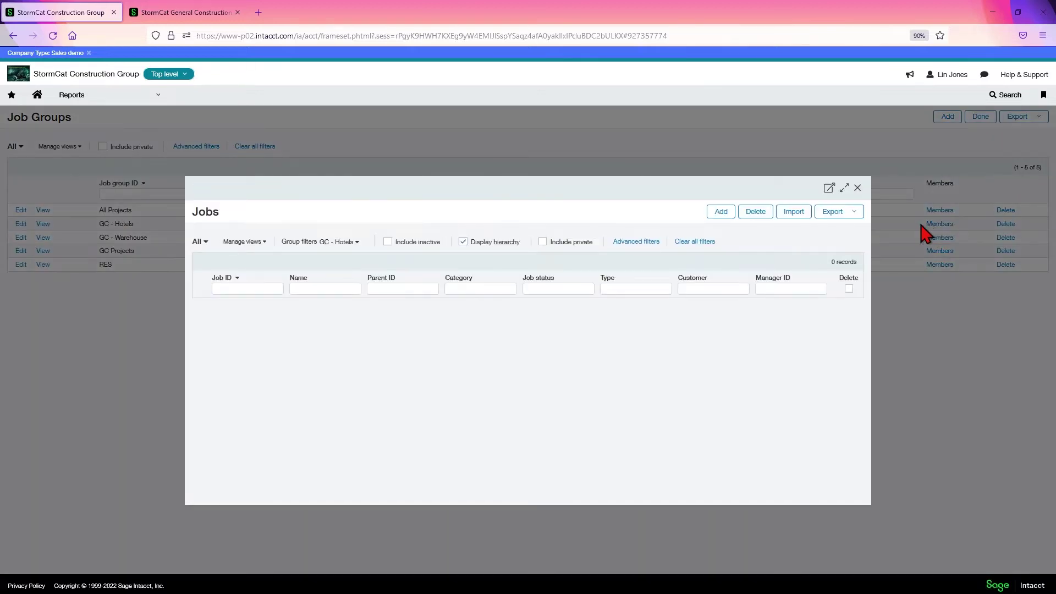
left_click(544, 241)
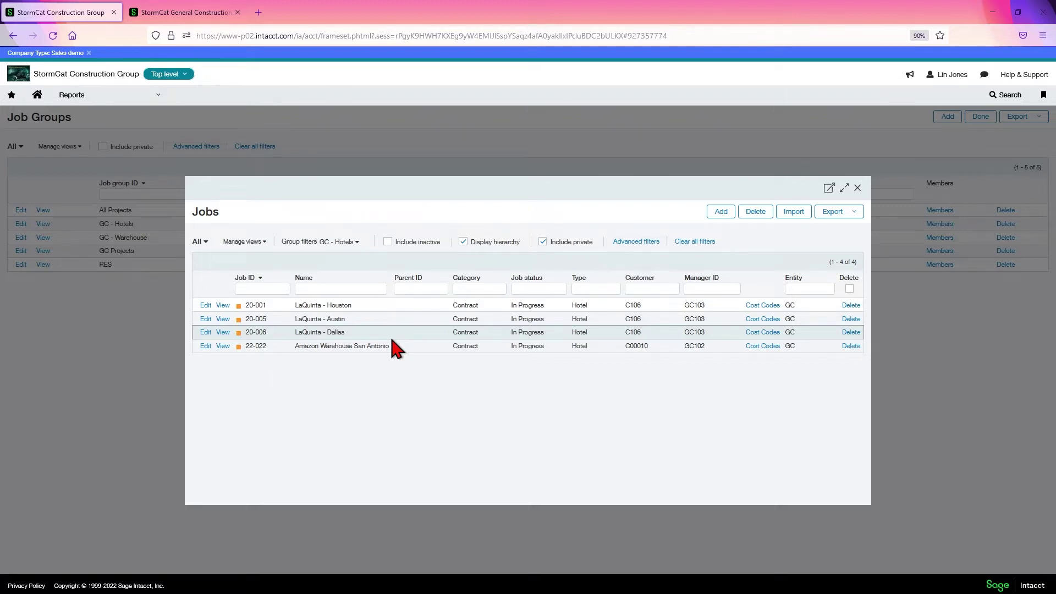
left_click(856, 189)
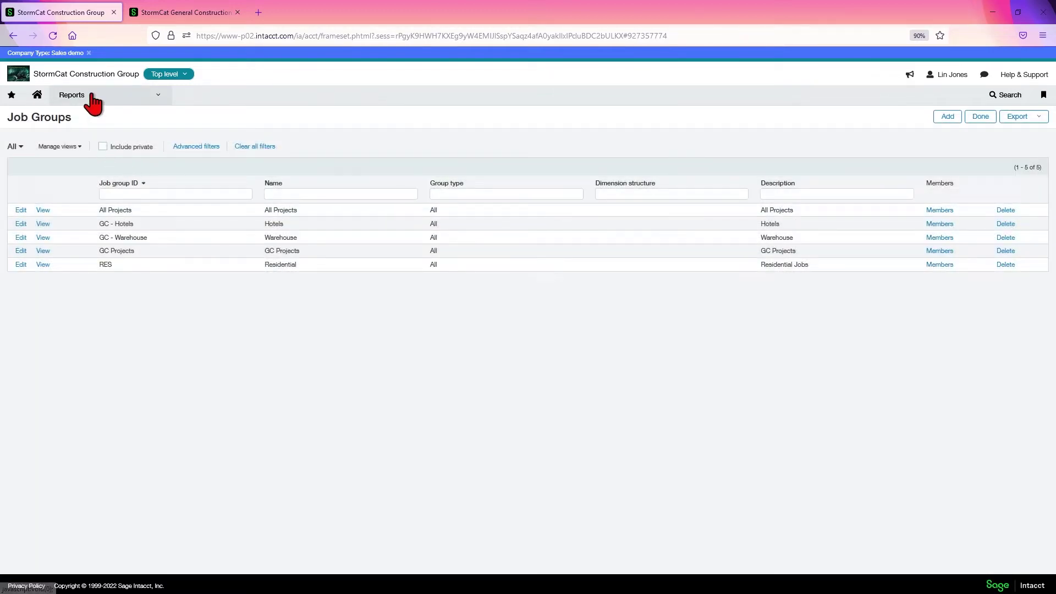
left_click(93, 102)
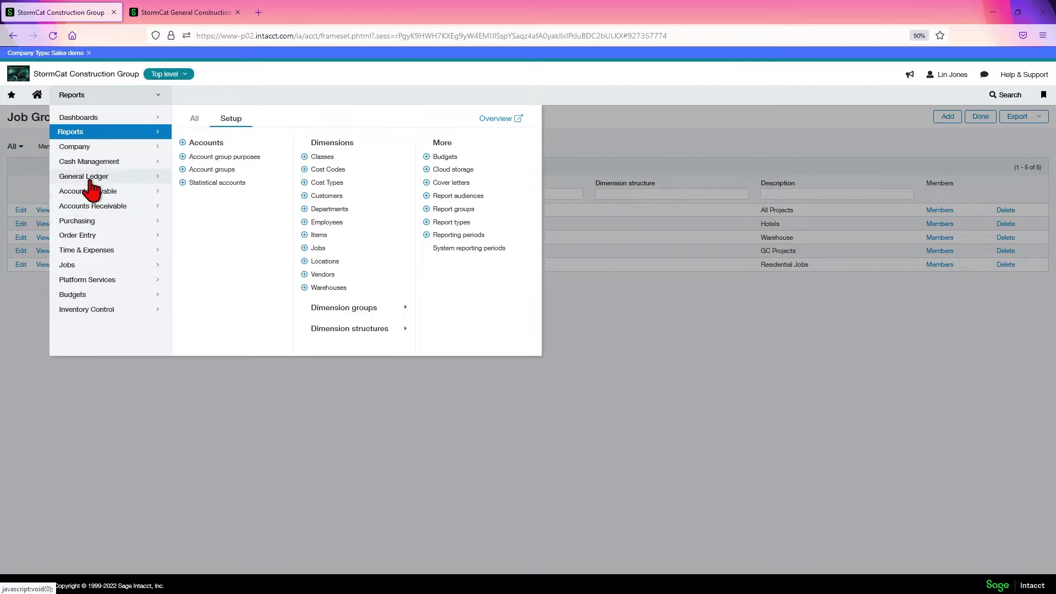
mouse_move(83, 176)
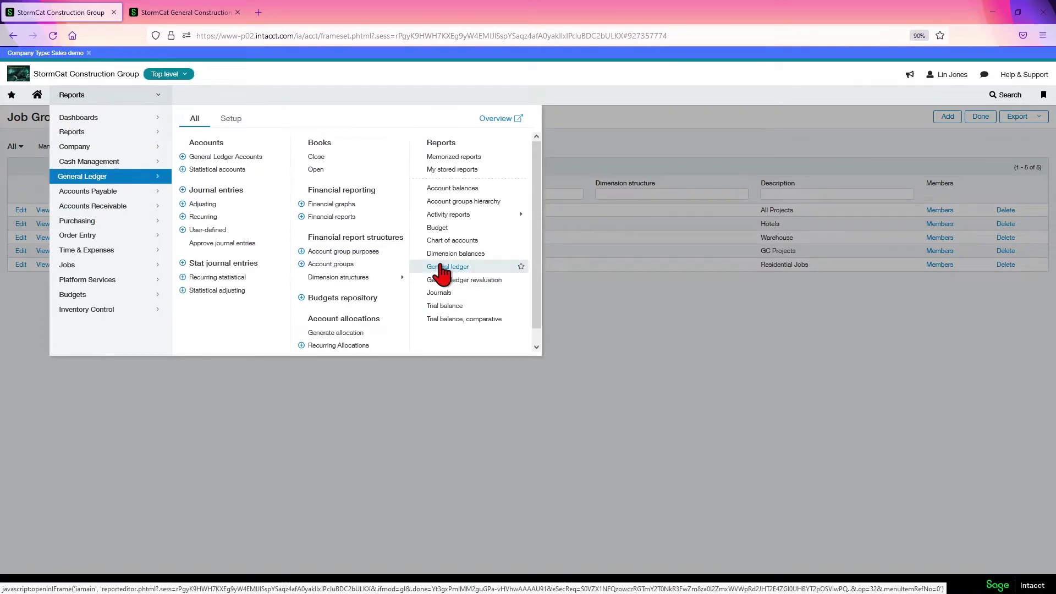
left_click(442, 269)
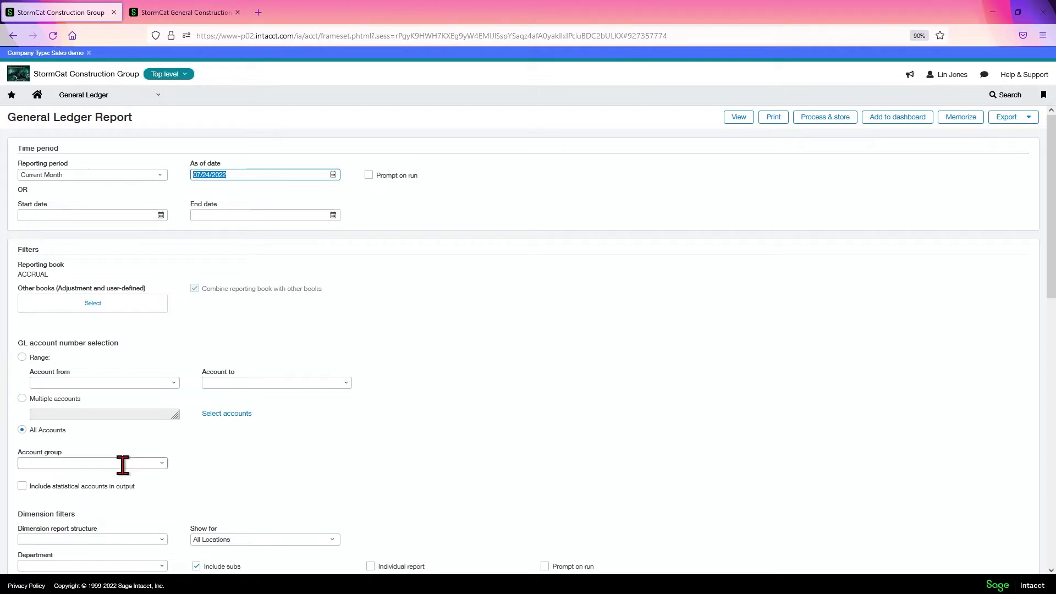
scroll(134, 470, "down", 2)
scroll(230, 498, "down", 1)
scroll(230, 498, "down", 1)
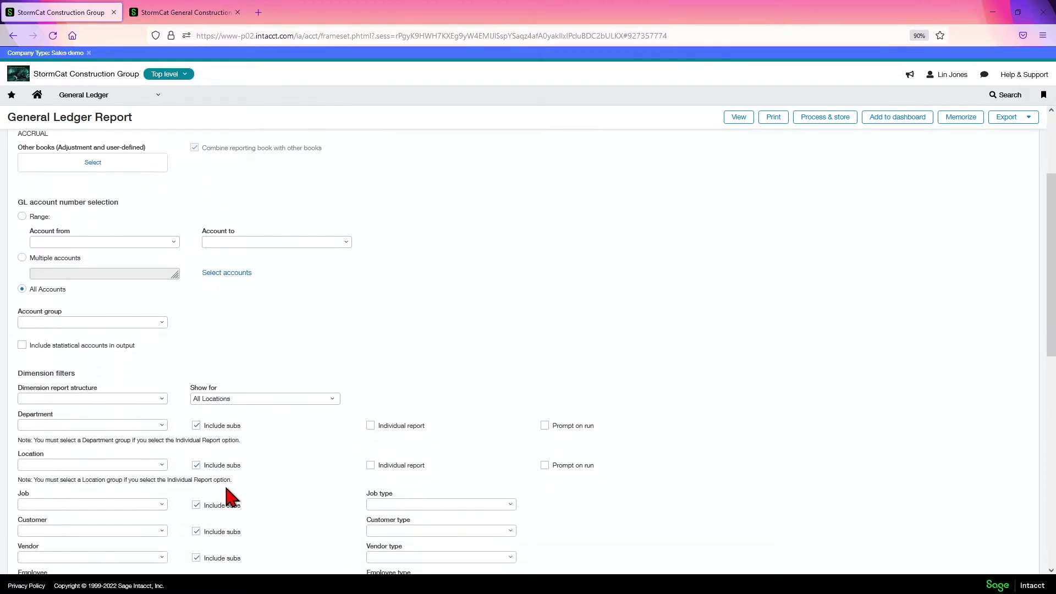
scroll(228, 495, "down", 2)
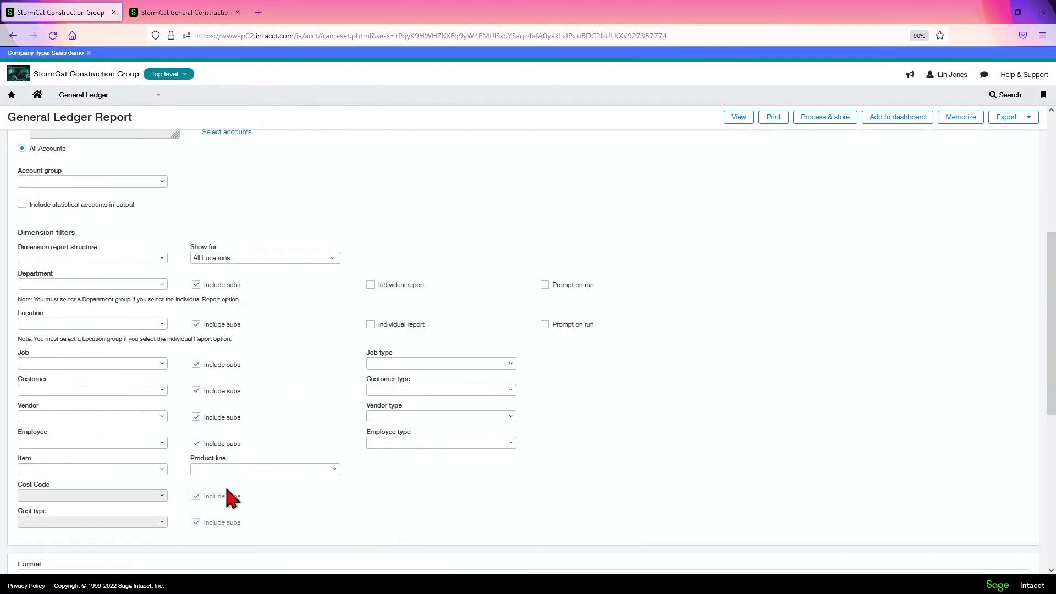
left_click(160, 365)
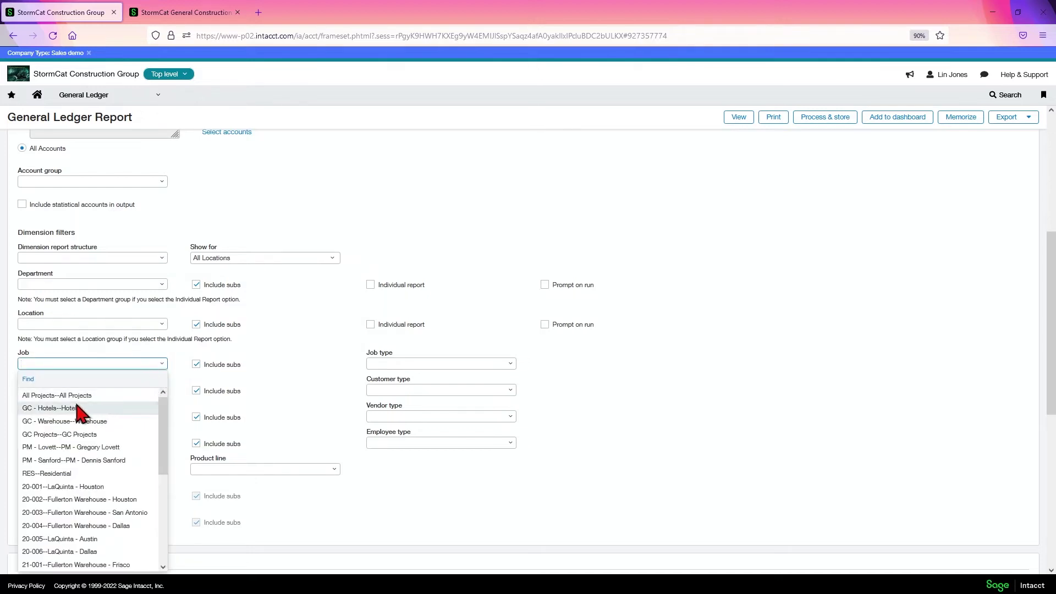
left_click(99, 407)
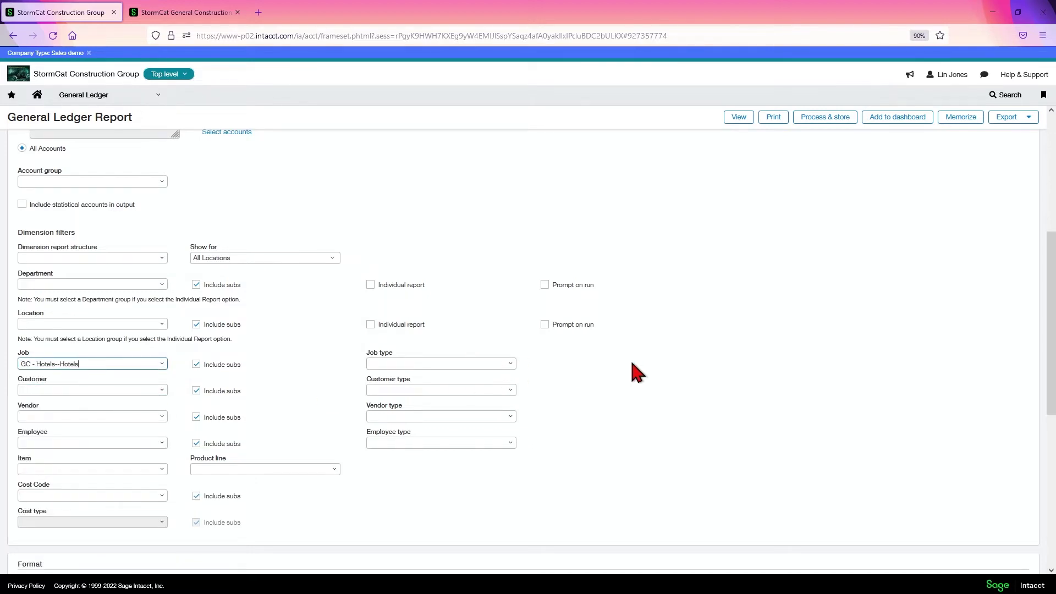
scroll(657, 379, "up", 2)
scroll(663, 391, "up", 1)
scroll(662, 391, "up", 2)
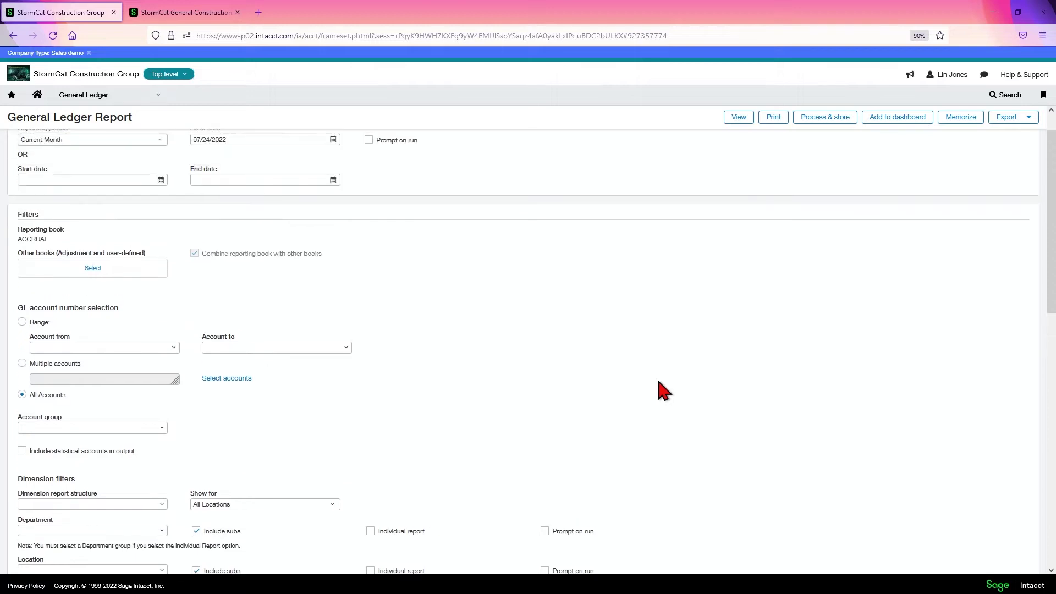
scroll(664, 391, "up", 1)
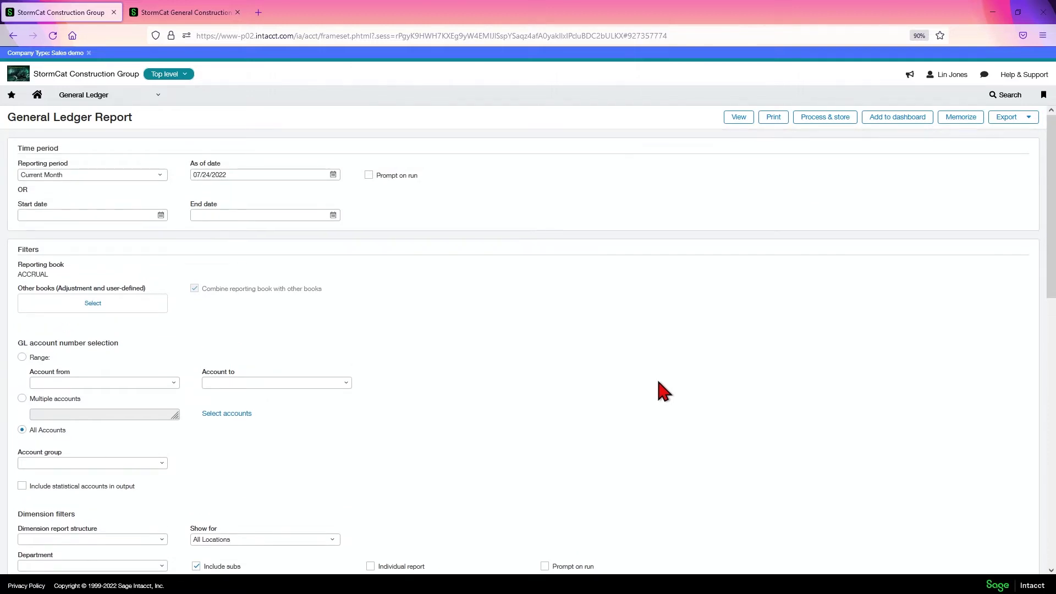
Switch to the StormCat General Construction tab showing its seven job groups.
left_click(173, 23)
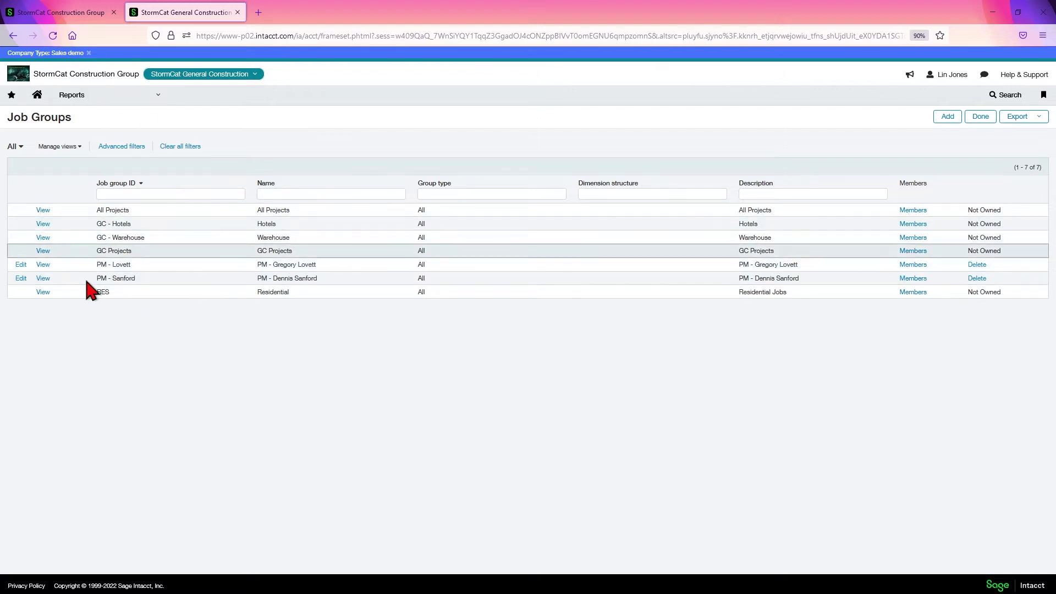
Start a General Ledger report filtered by the GC - Hotels job group.
left_click(90, 97)
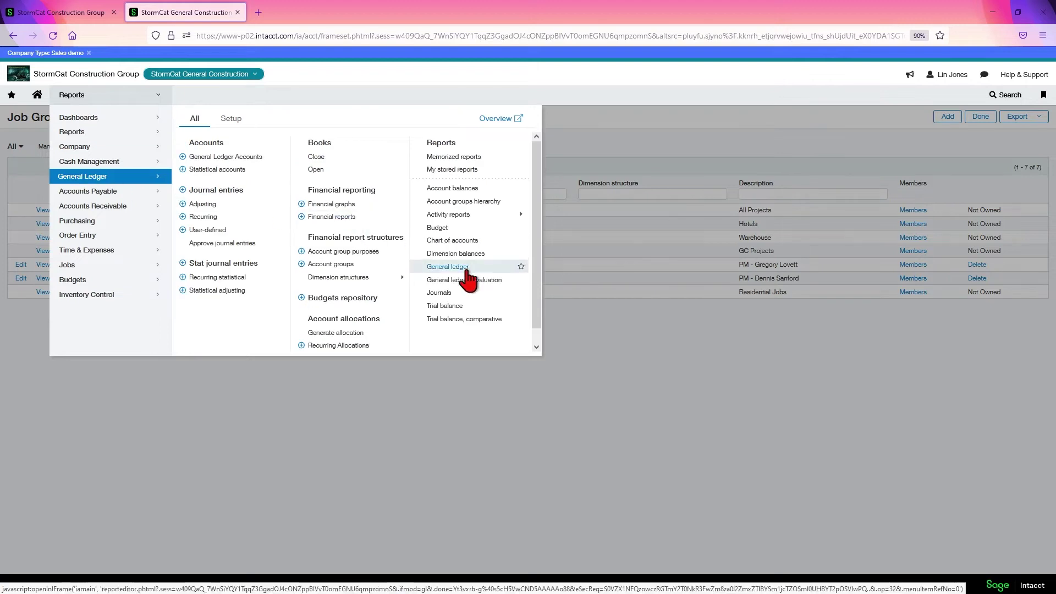
left_click(447, 268)
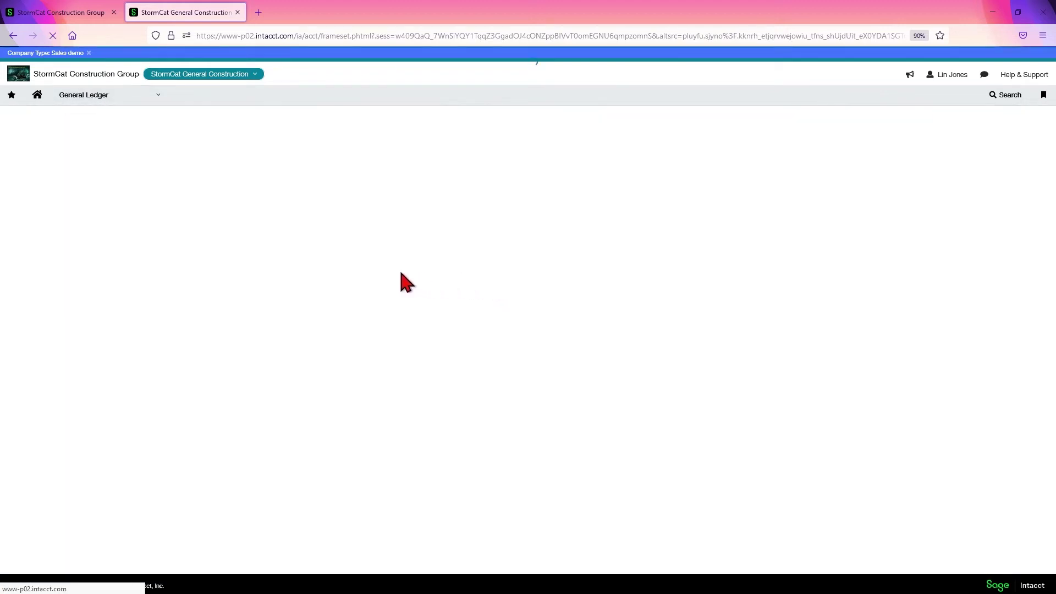
scroll(186, 471, "down", 2)
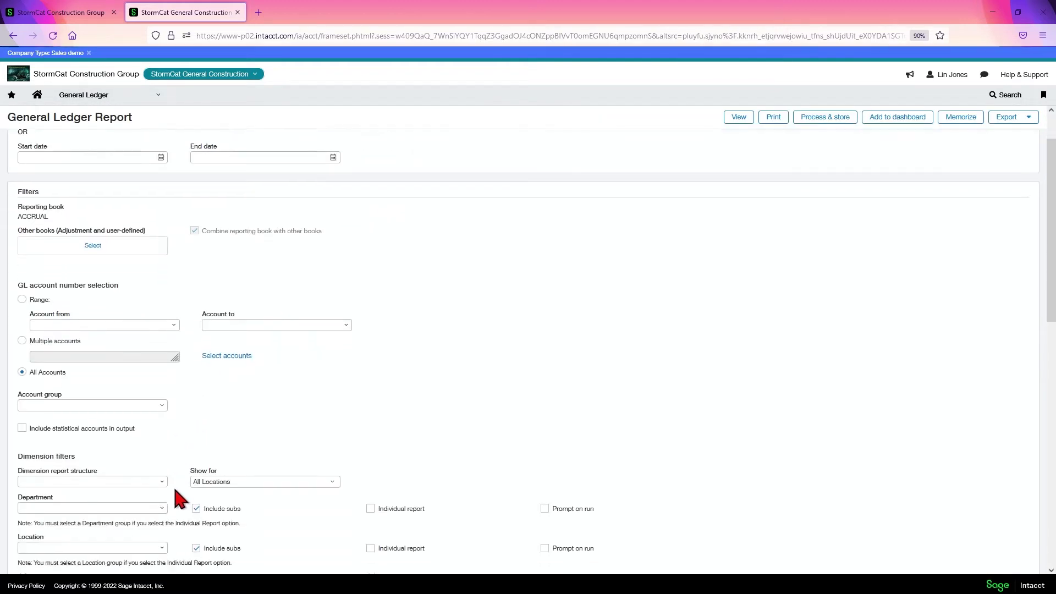
scroll(166, 471, "down", 2)
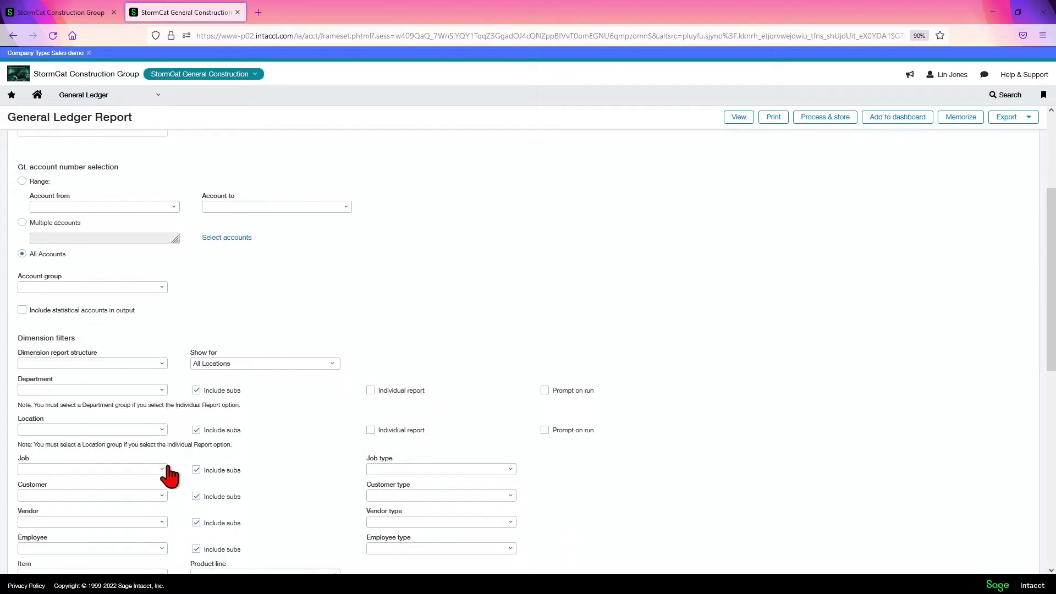
left_click(163, 472)
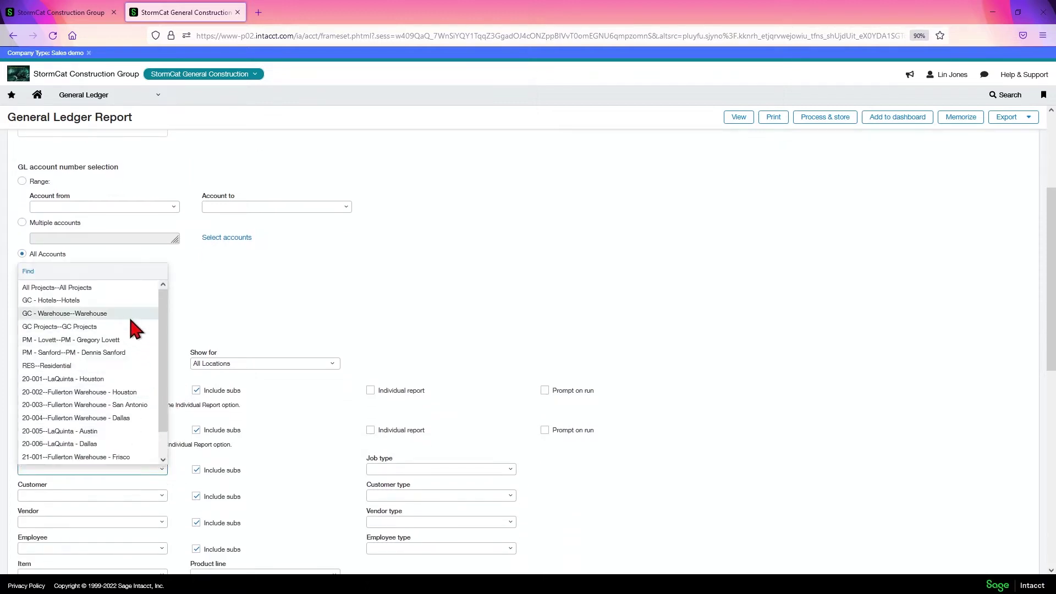
left_click(70, 302)
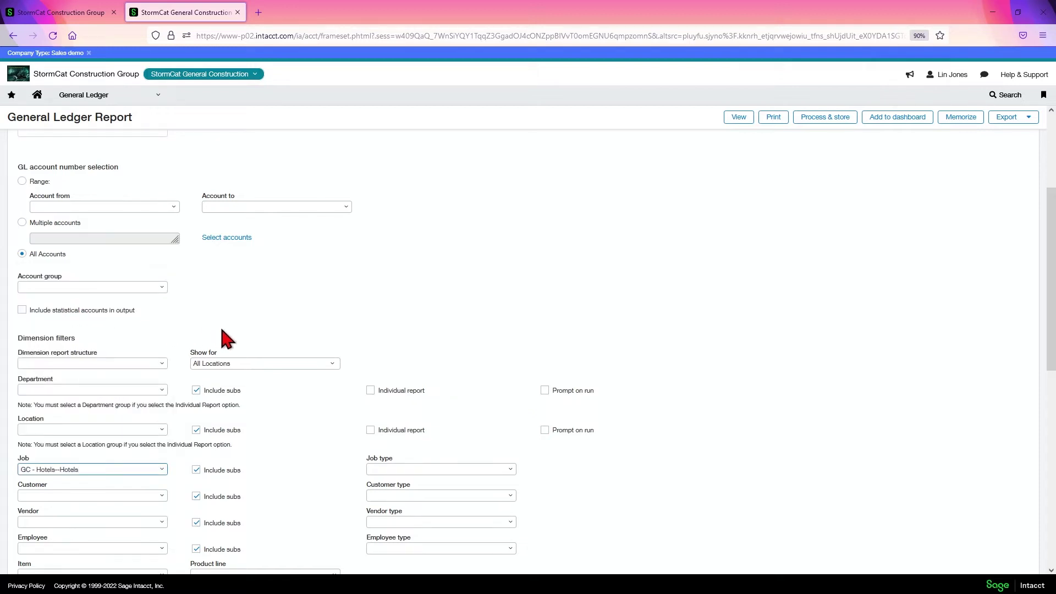
Set the report as-of date to 07/24/2020 and reporting period to Current Year To Date.
scroll(324, 446, "up", 4)
scroll(313, 407, "up", 1)
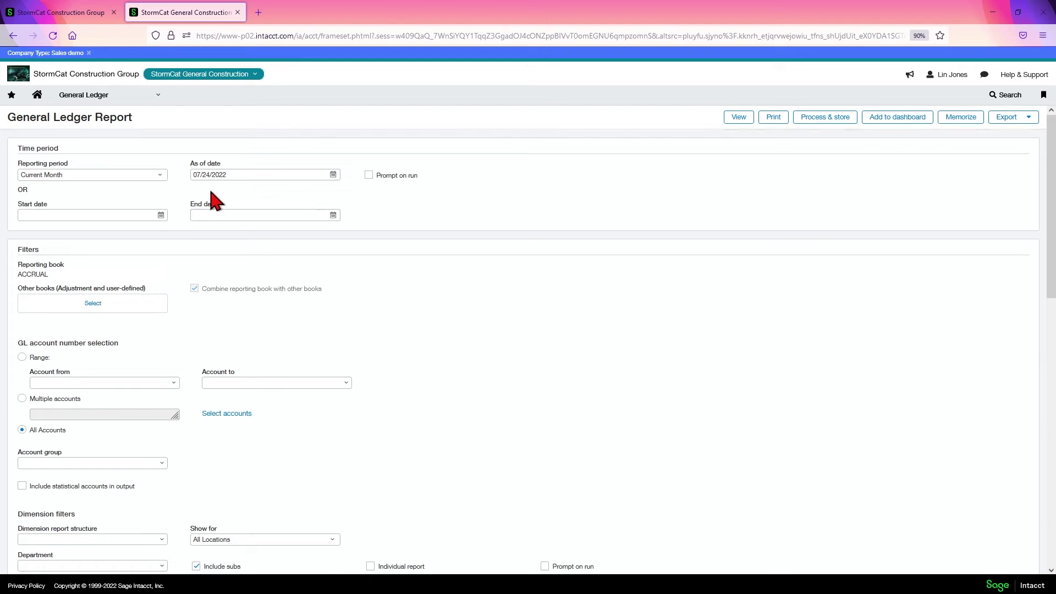
left_click(237, 174)
type("0")
left_click(157, 176)
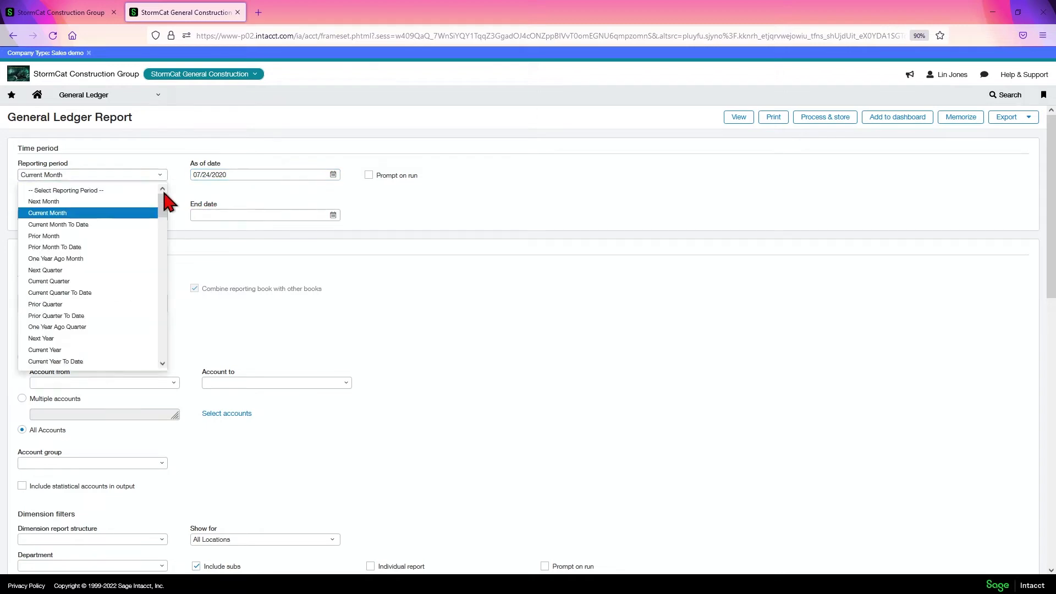
left_click(62, 361)
scroll(206, 431, "down", 4)
scroll(206, 432, "down", 3)
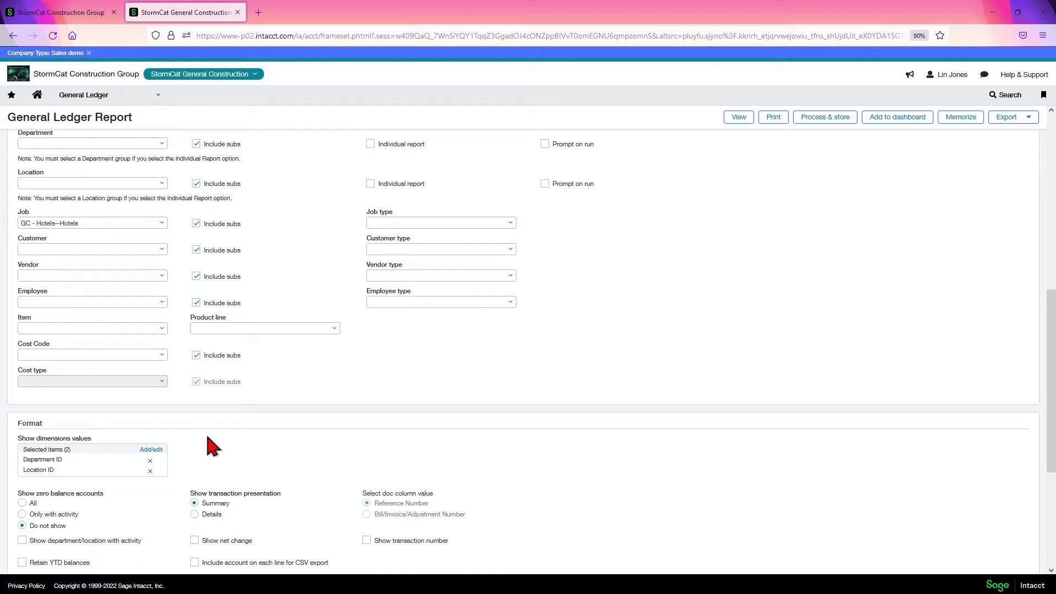
scroll(206, 432, "down", 2)
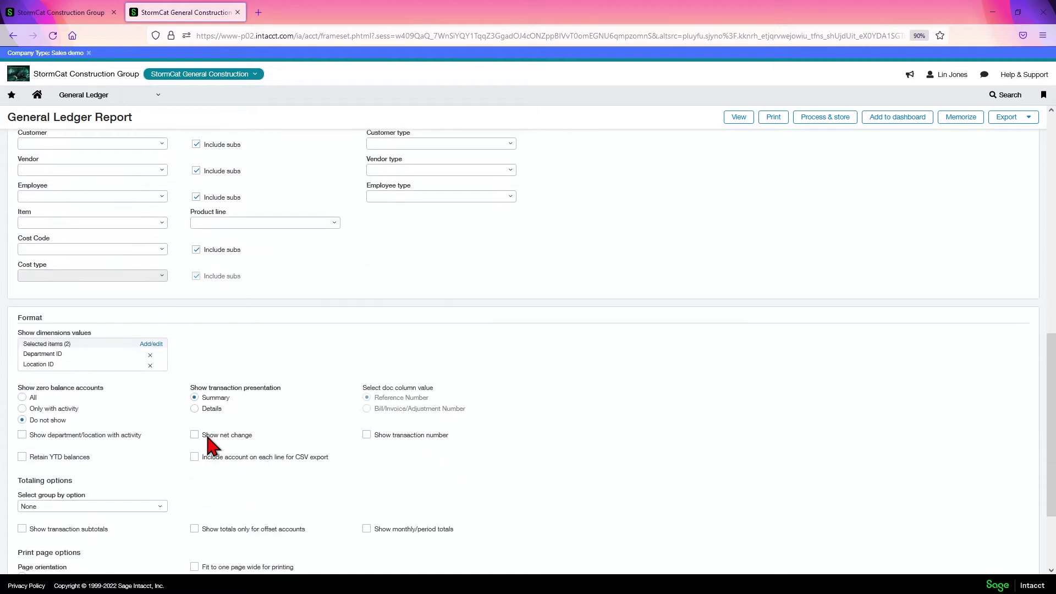
Show Job ID and Job Name dimension values and present transactions in Details.
left_click(151, 344)
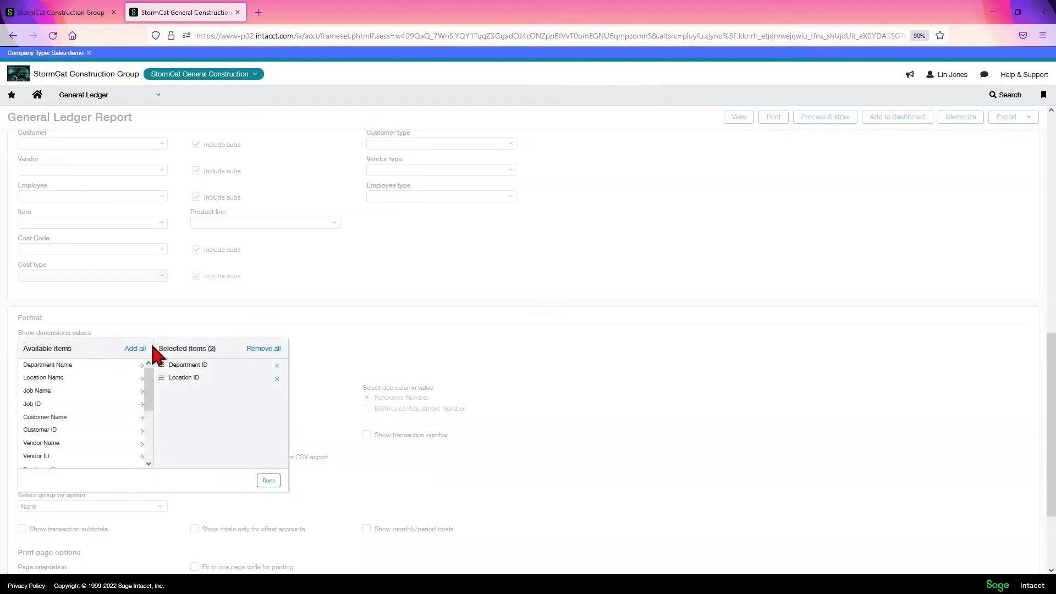
left_click(48, 405)
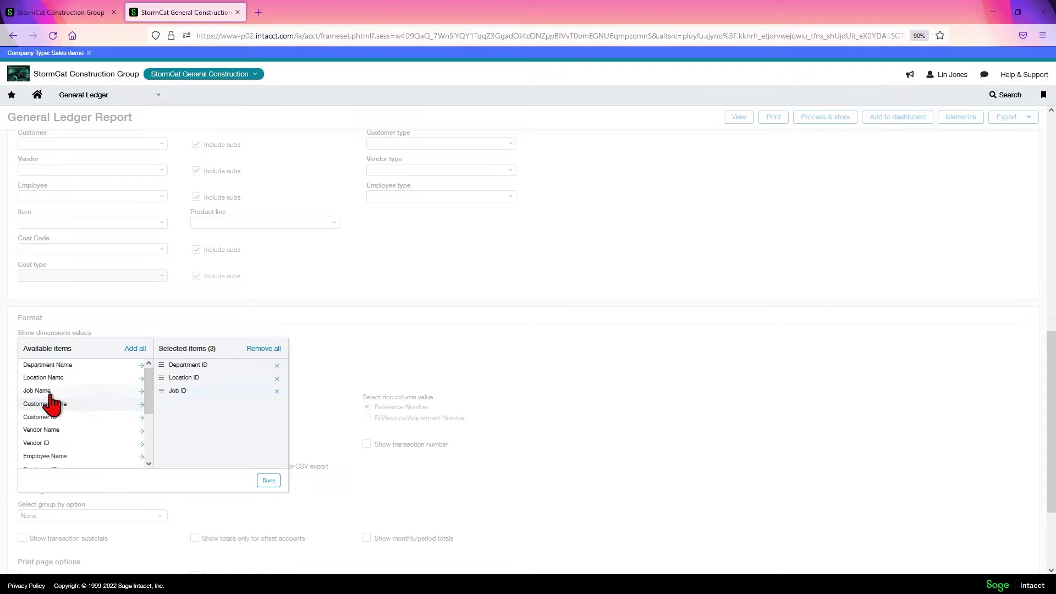
left_click(47, 392)
left_click(271, 481)
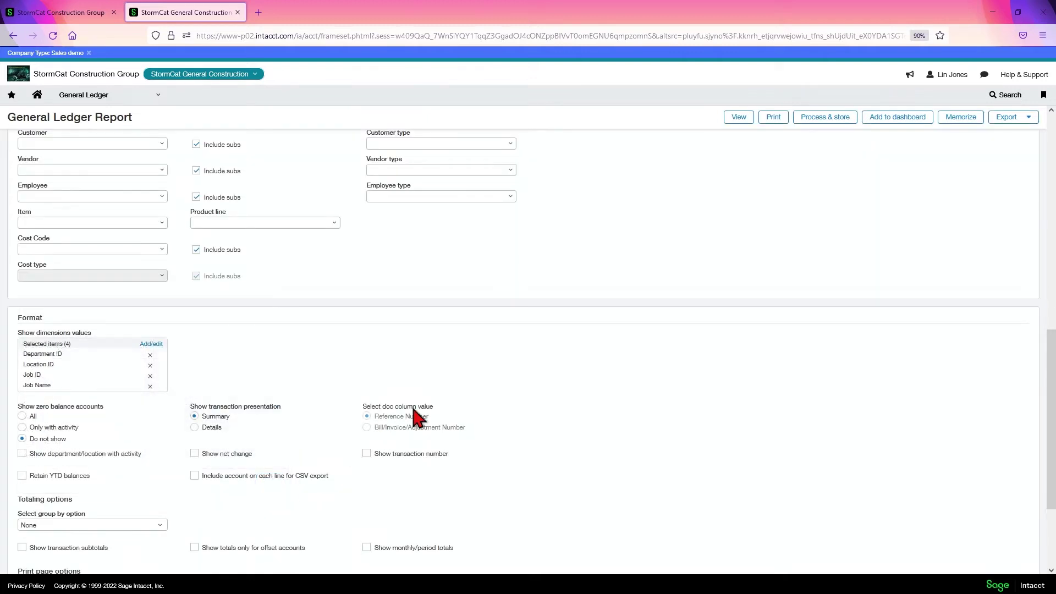
left_click(194, 427)
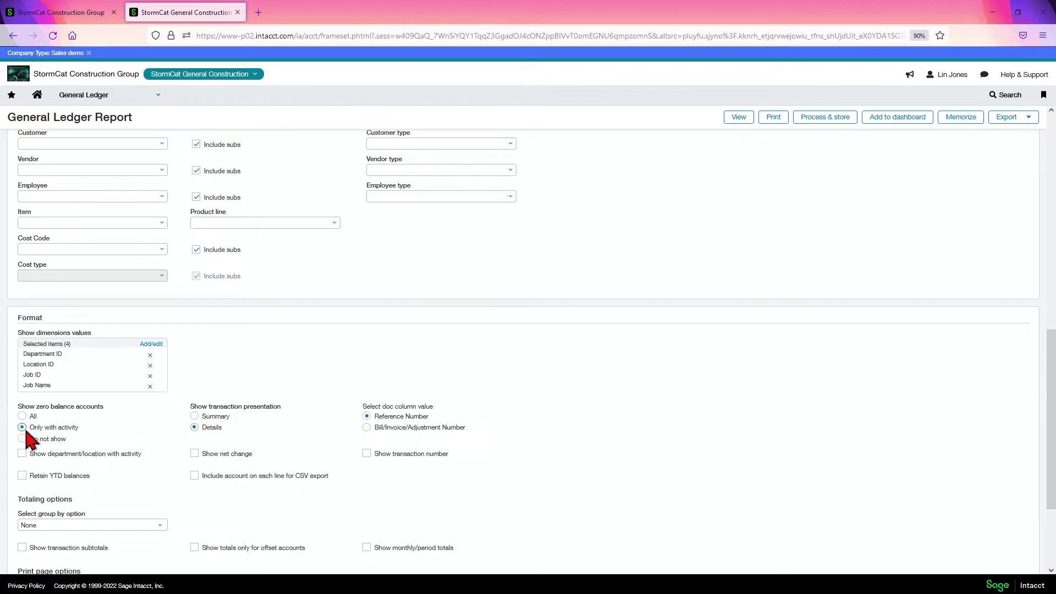
Run the report past the size warning and scroll through the GC-HOU and GC-DAL transactions.
left_click(735, 118)
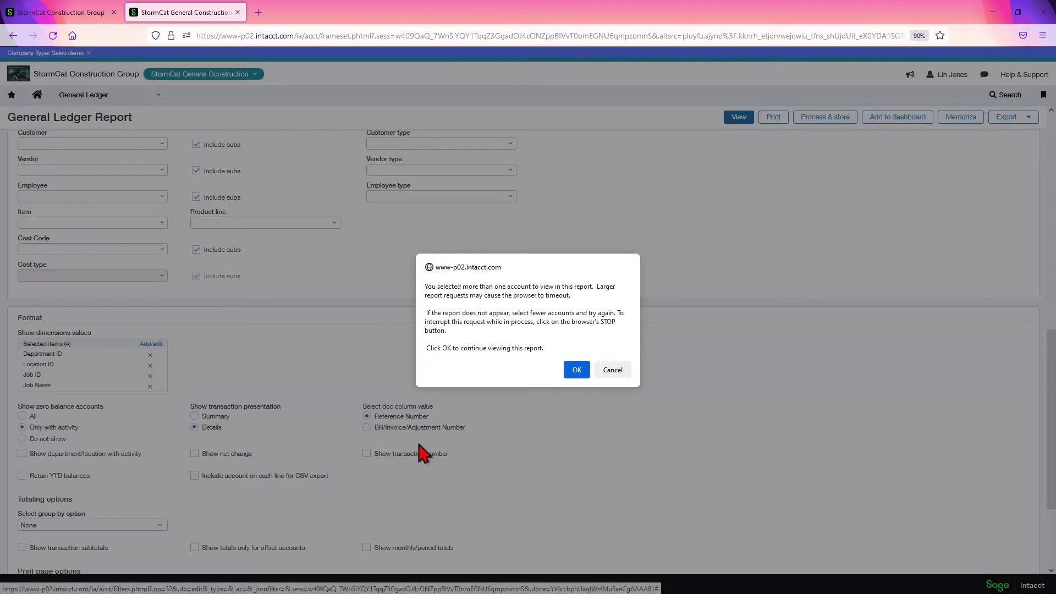
left_click(575, 369)
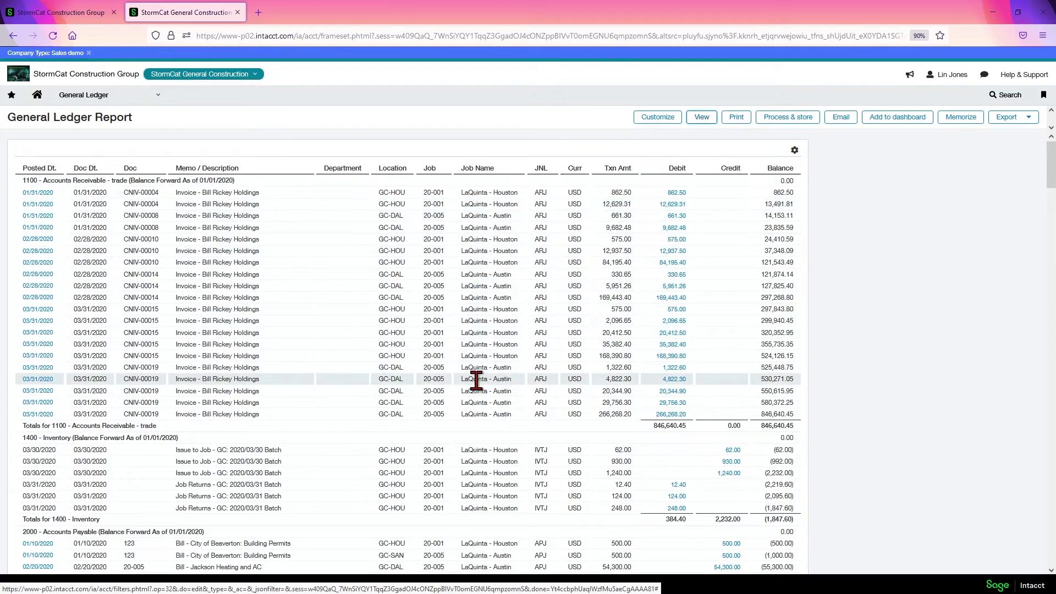
scroll(502, 422, "down", 2)
scroll(502, 423, "down", 2)
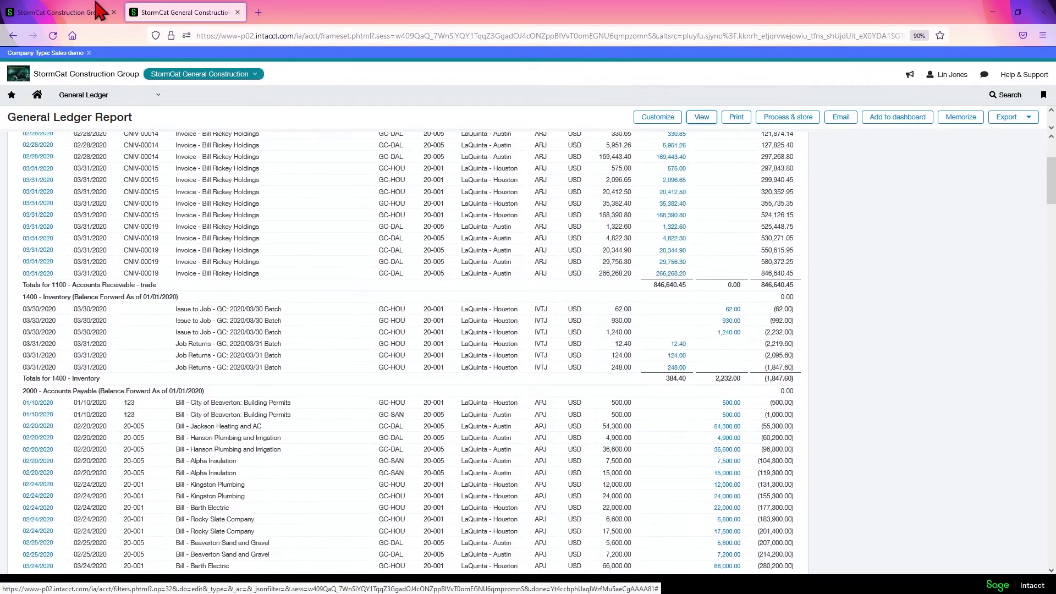
In the top-level company, list GC - Hotels members including private jobs, showing four Hotel jobs.
left_click(55, 13)
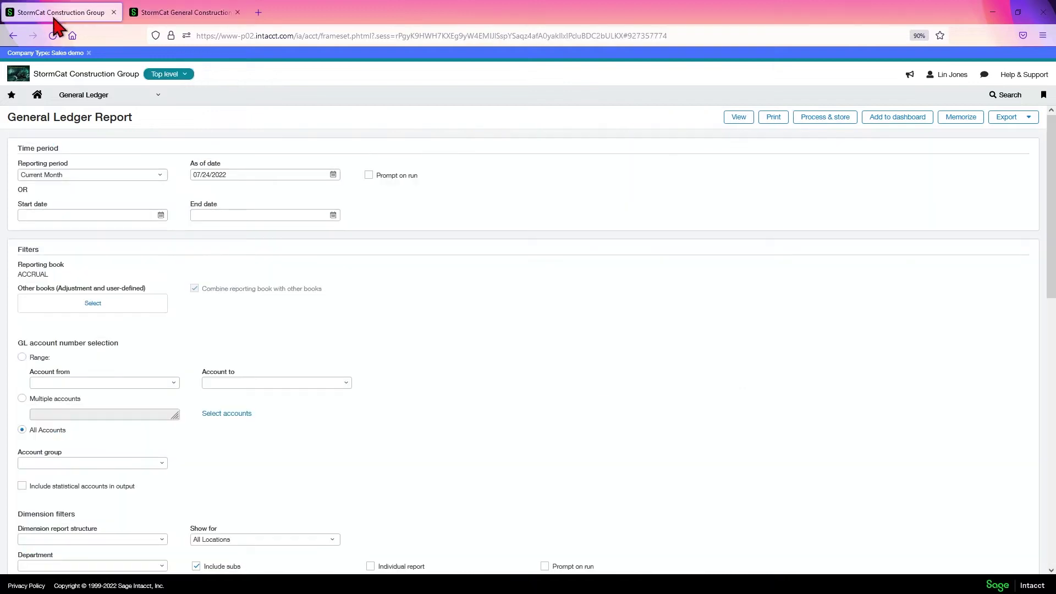
left_click(72, 96)
left_click(72, 136)
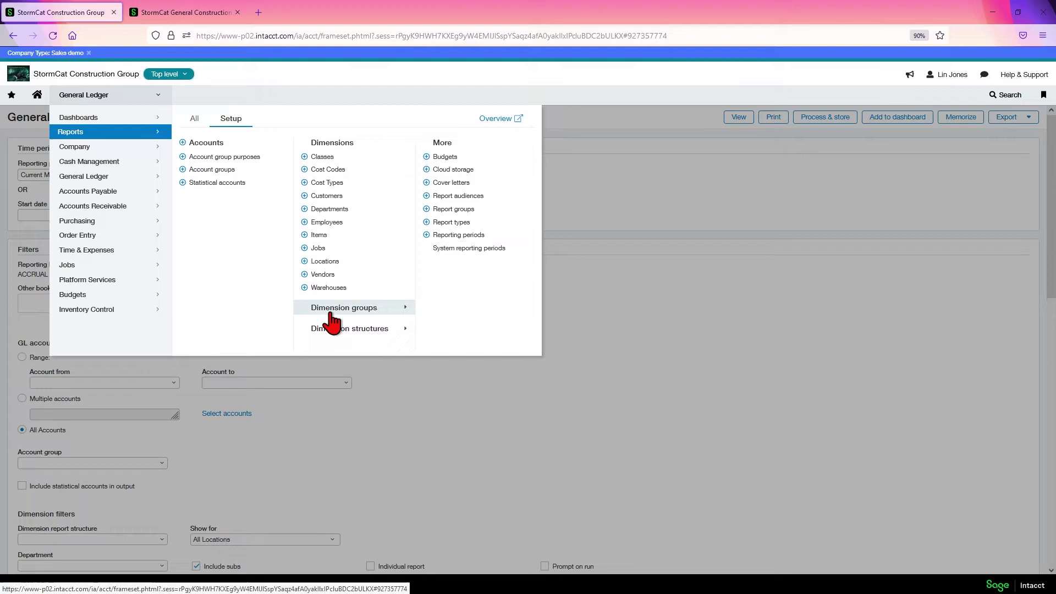
mouse_move(344, 307)
left_click(435, 299)
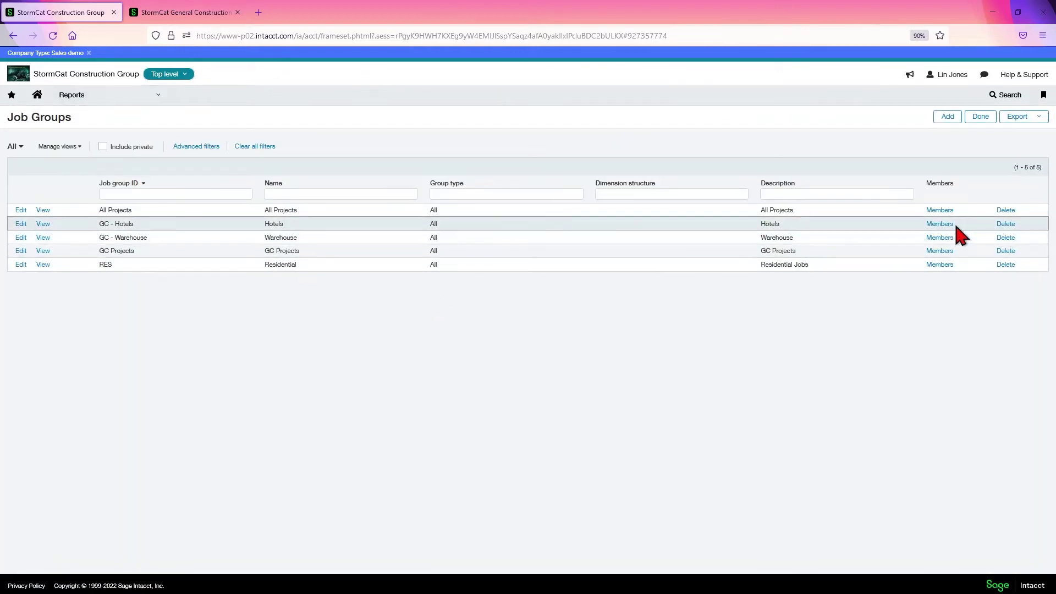
left_click(939, 237)
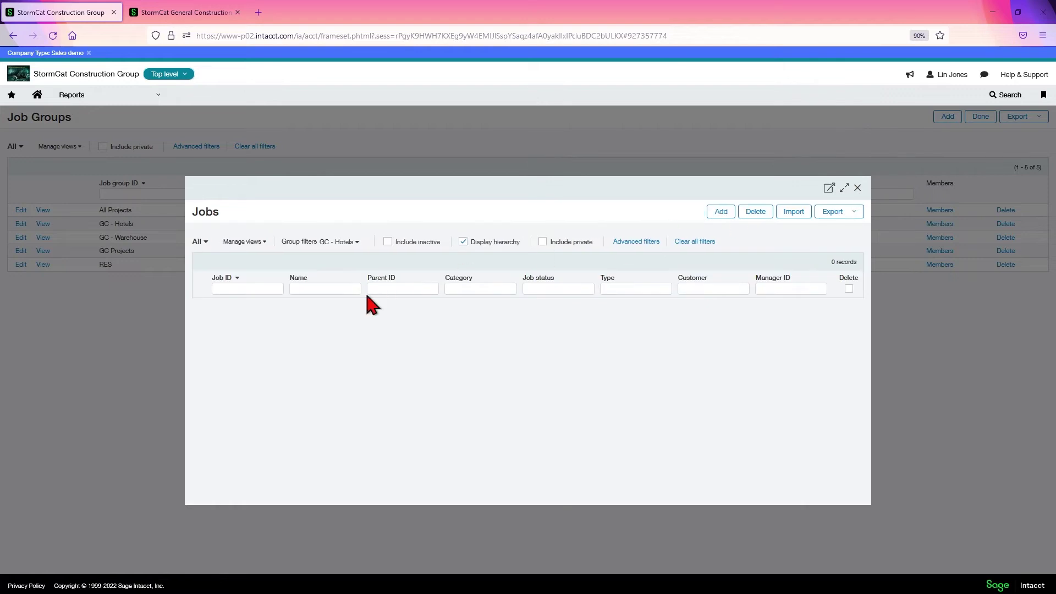
left_click(542, 241)
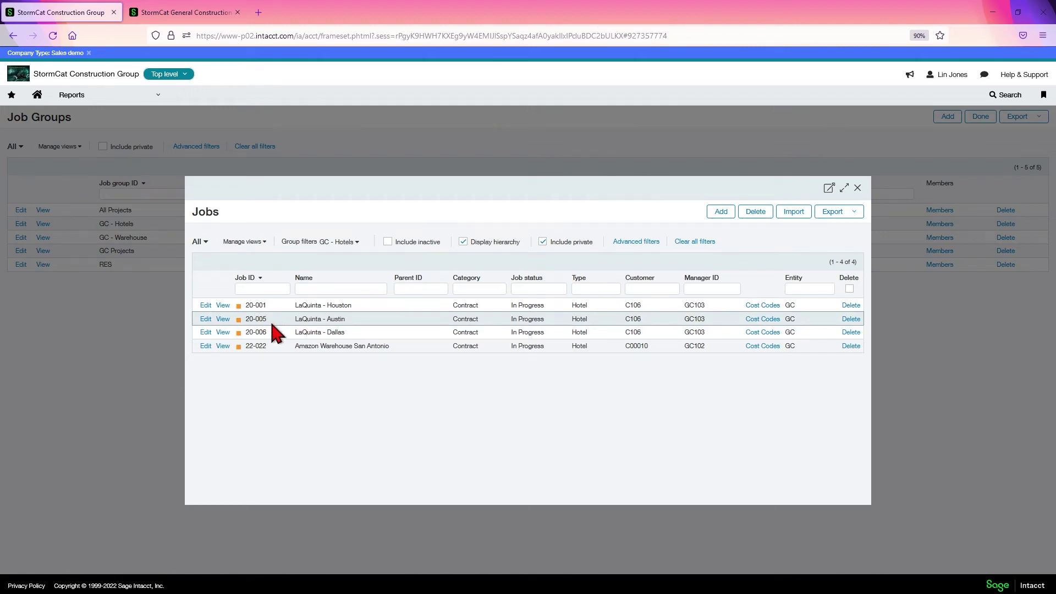
Return to the General Ledger report and scroll through its LaQuinta Payables, Labor and Revenue entries.
left_click(228, 17)
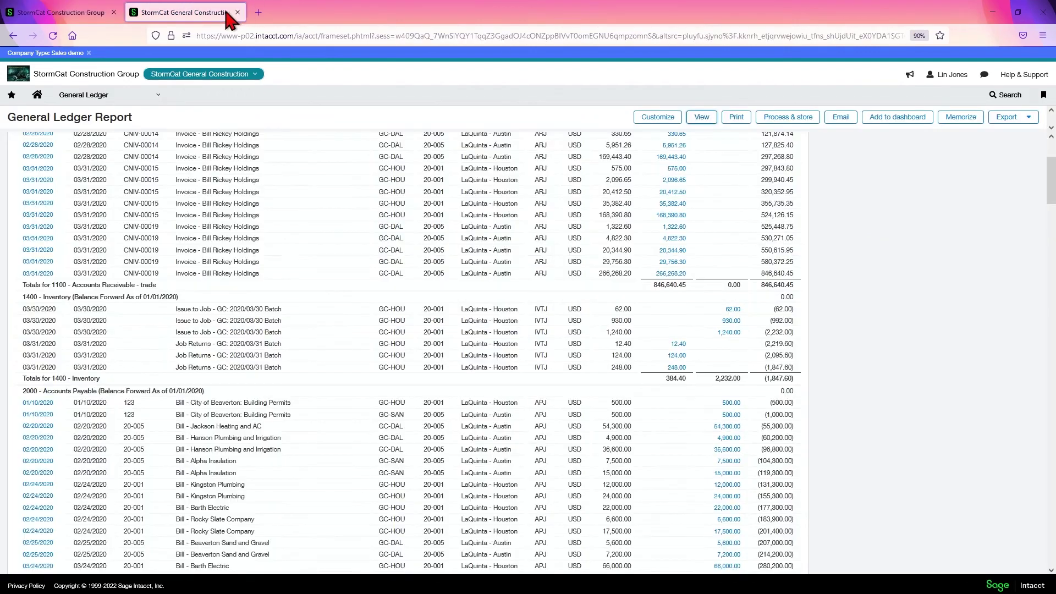
scroll(500, 216, "up", 1)
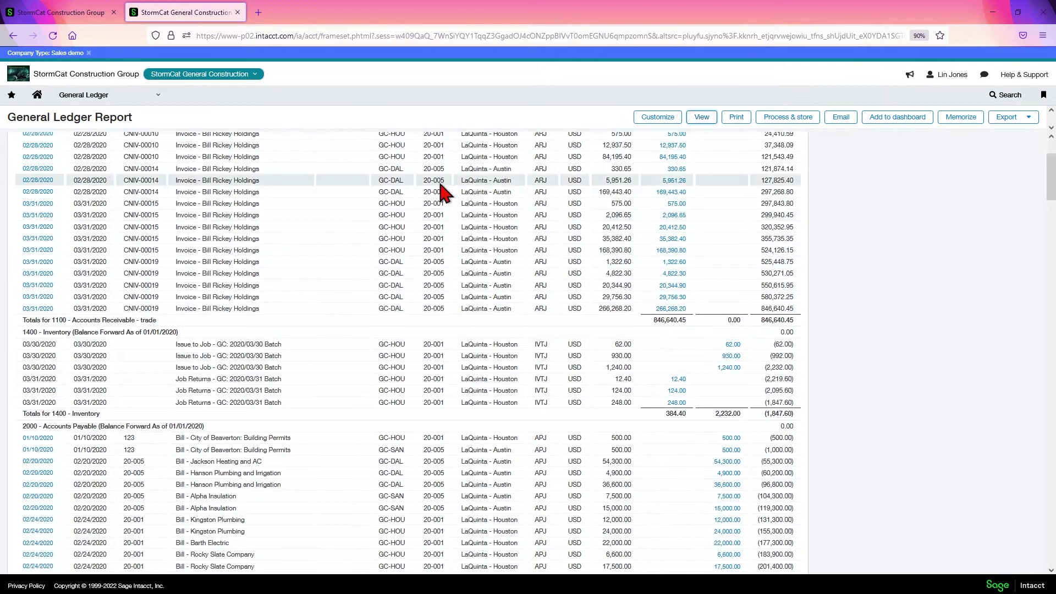
scroll(462, 409, "down", 3)
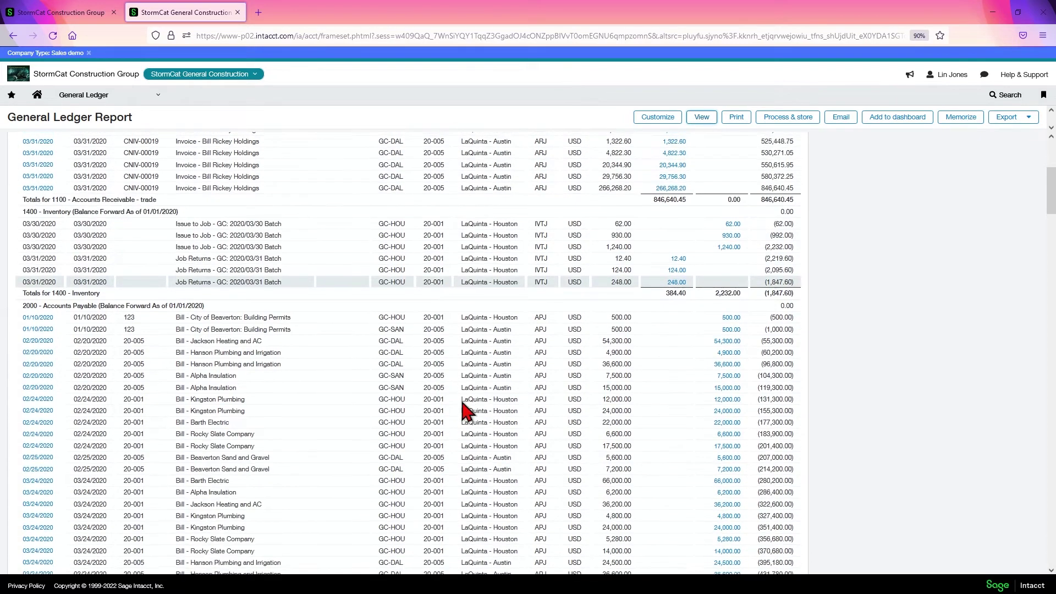
scroll(462, 409, "down", 3)
scroll(464, 404, "down", 3)
scroll(488, 427, "down", 3)
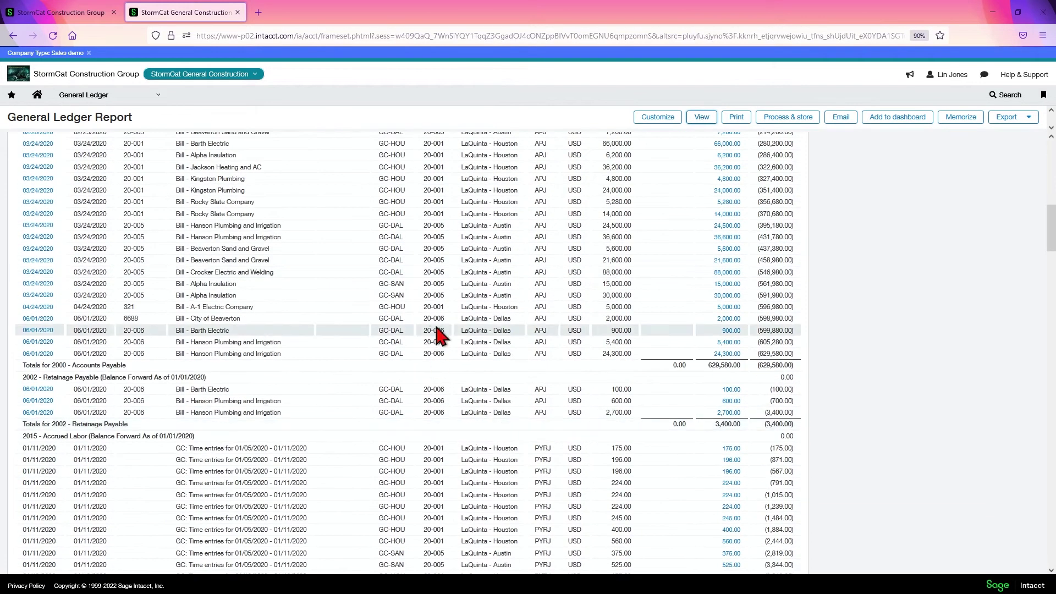
scroll(473, 396, "down", 2)
scroll(470, 410, "down", 10)
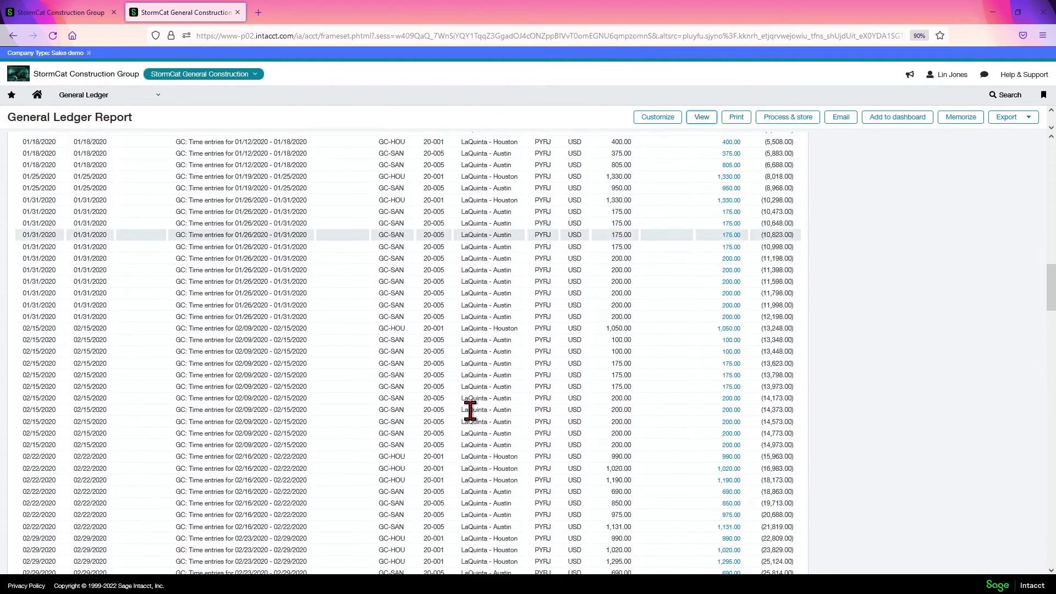
scroll(473, 413, "down", 5)
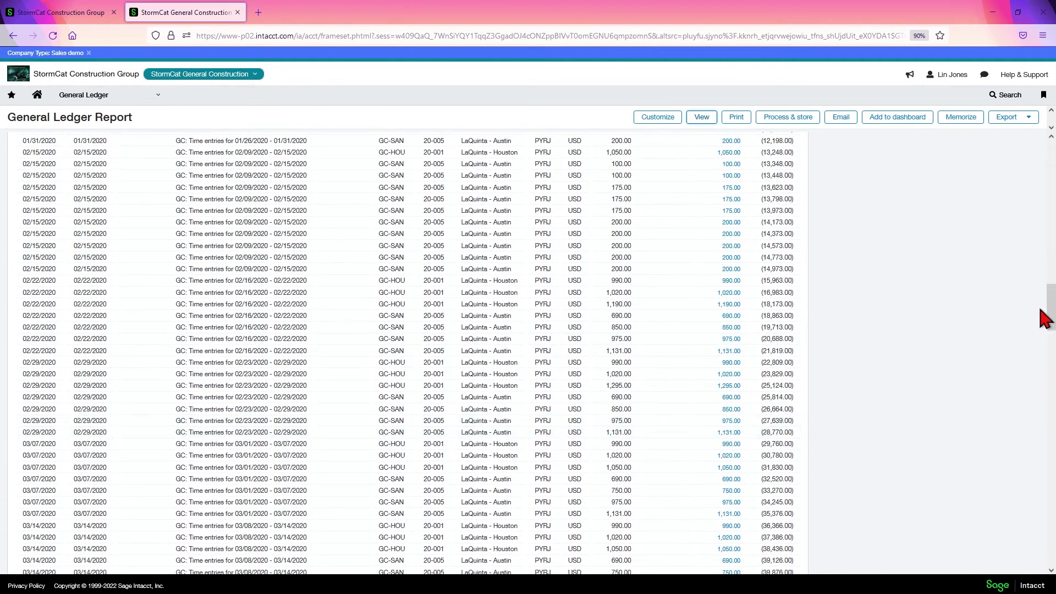
mouse_move(1051, 325)
left_mouse_down()
mouse_move(1051, 410)
mouse_move(1050, 181)
left_mouse_up()
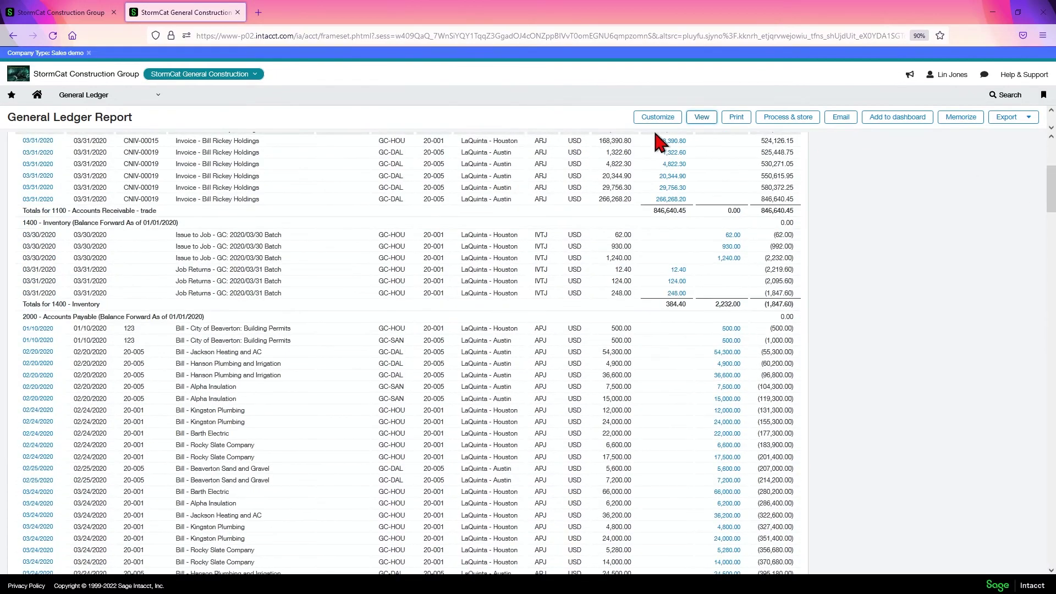
Clear GC - Hotels--Hotels from the Job filter and rerun the report, listing Fullerton Warehouse jobs too.
left_click(658, 117)
scroll(233, 427, "down", 3)
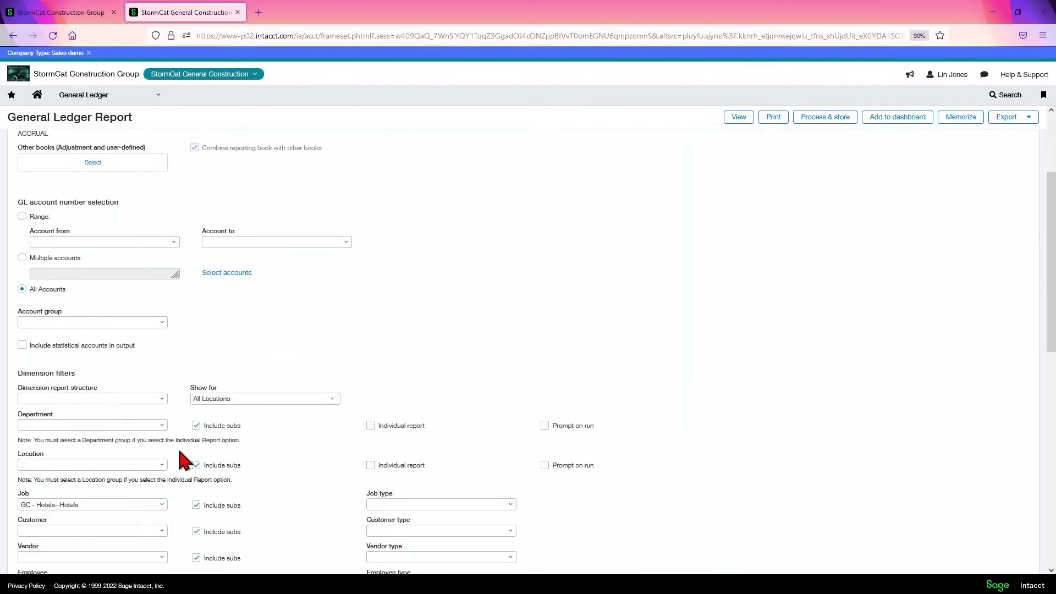
left_click(144, 503)
key("BackSpace")
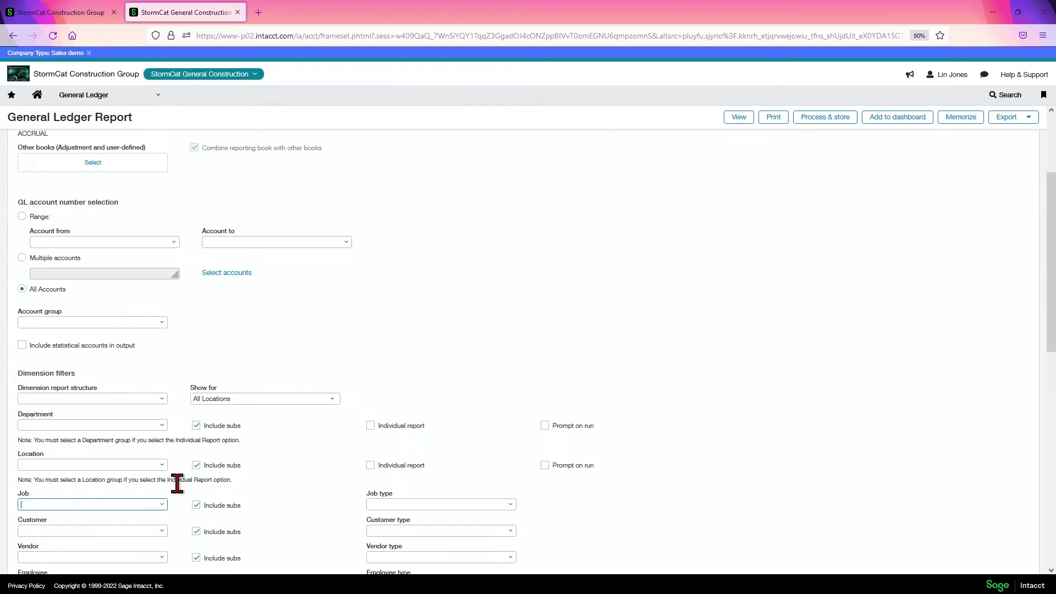
left_click(739, 117)
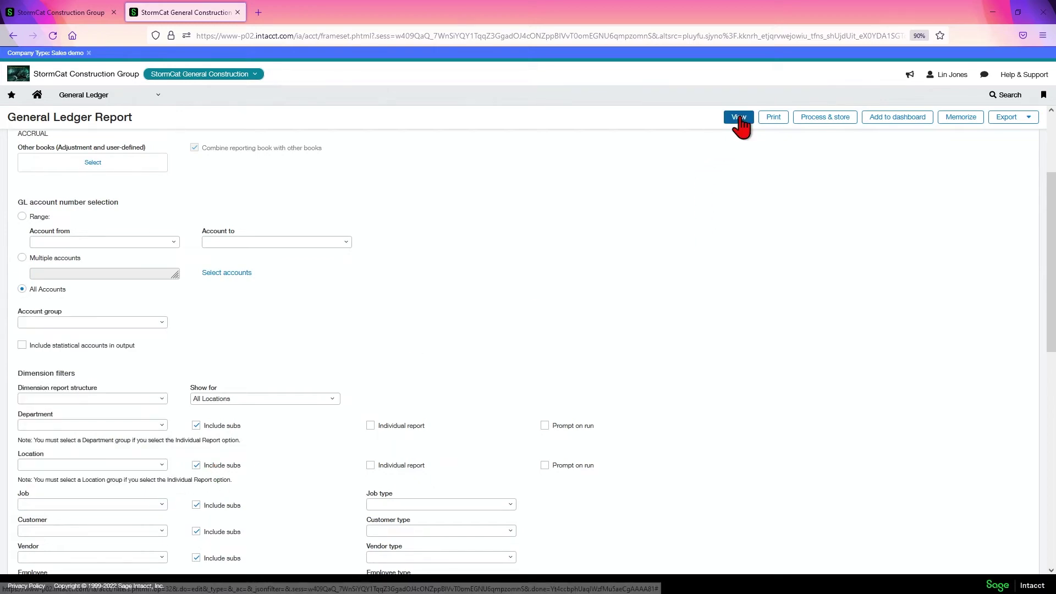
left_click(575, 367)
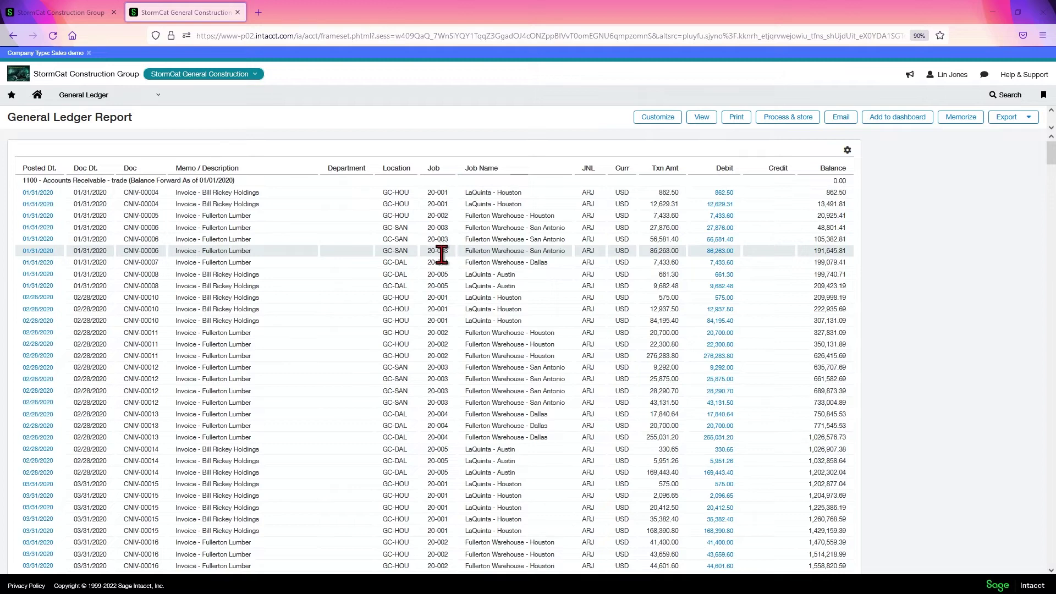
scroll(444, 345, "down", 3)
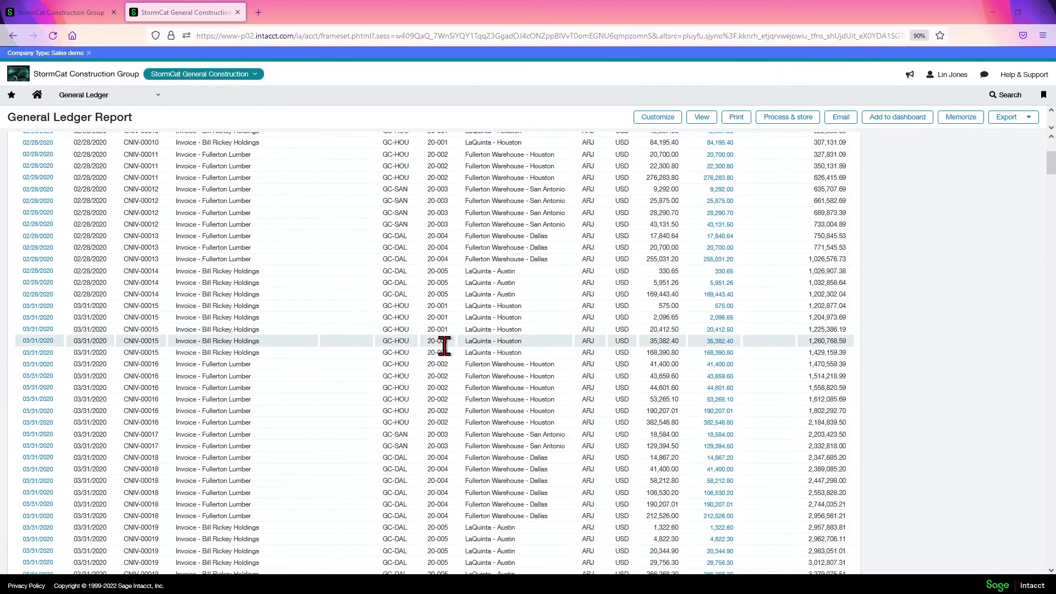
scroll(444, 345, "down", 5)
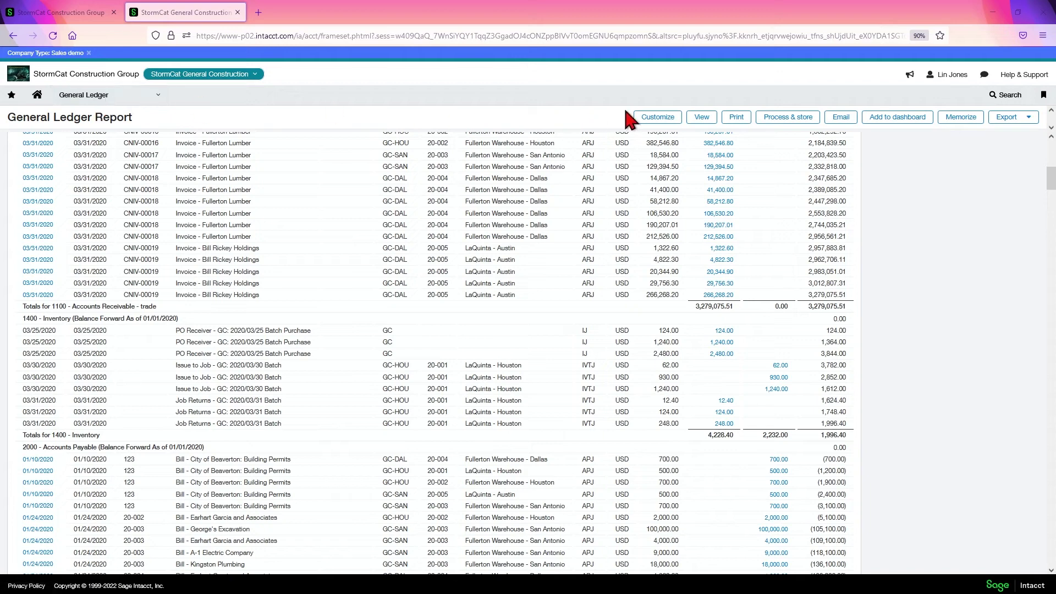
Rerun the General Ledger report filtered to the single job 20-001--LaQuinta - Houston.
left_click(660, 118)
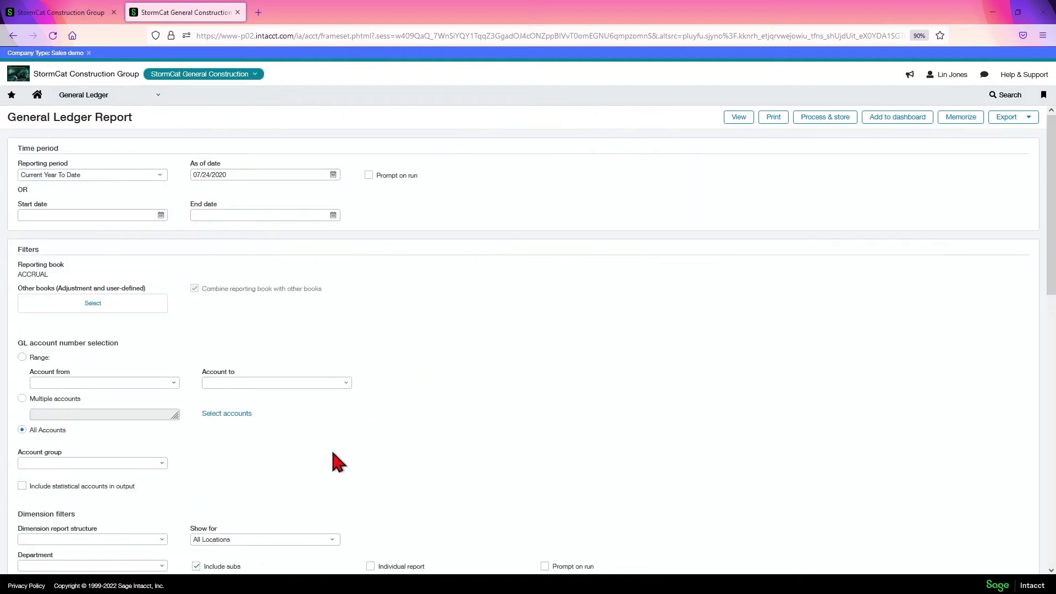
scroll(335, 461, "down", 4)
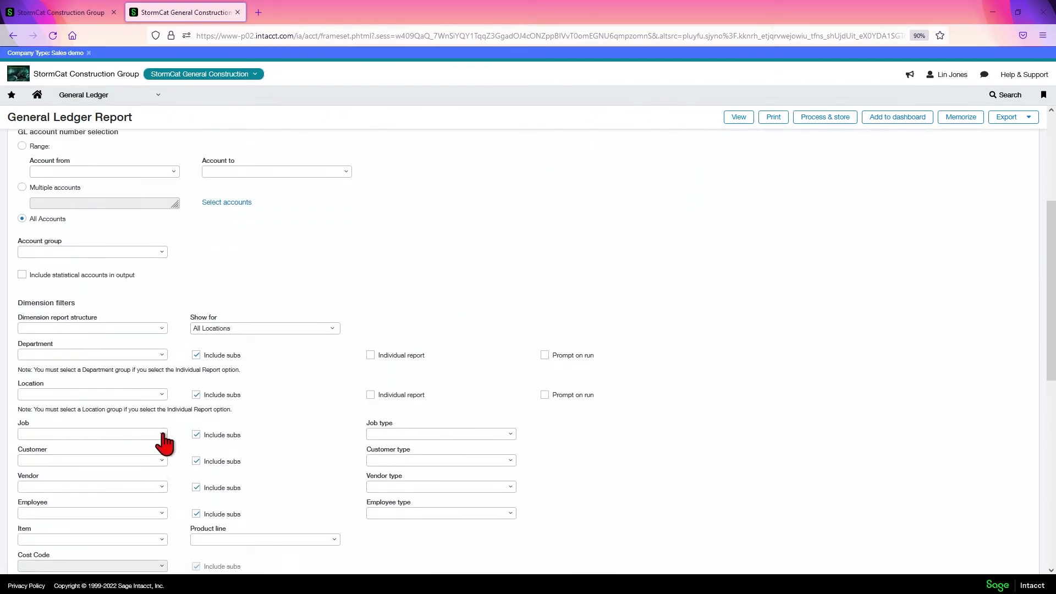
left_click(161, 434)
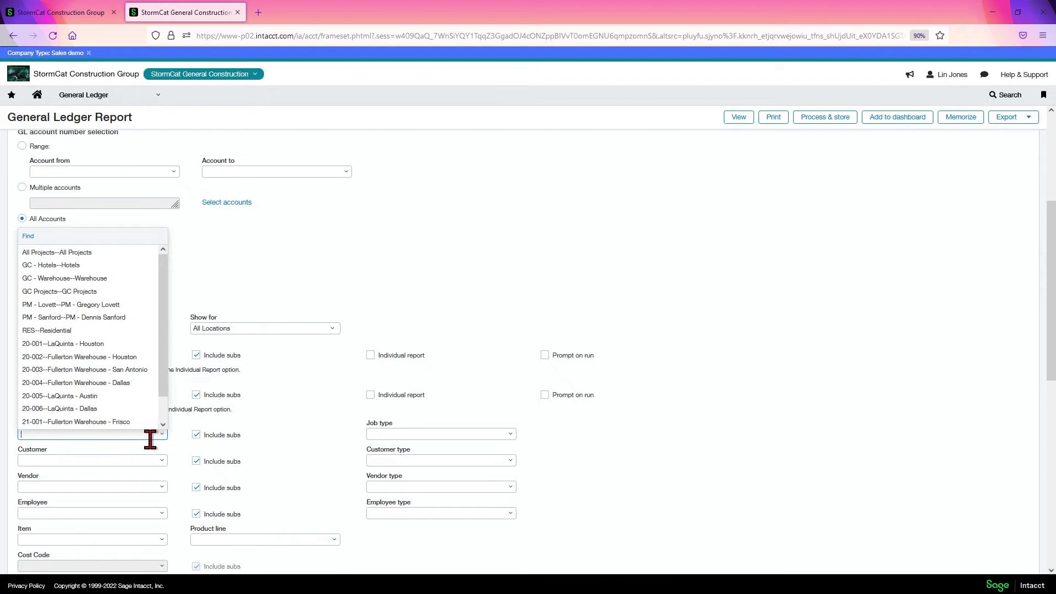
left_click(75, 347)
left_click(737, 117)
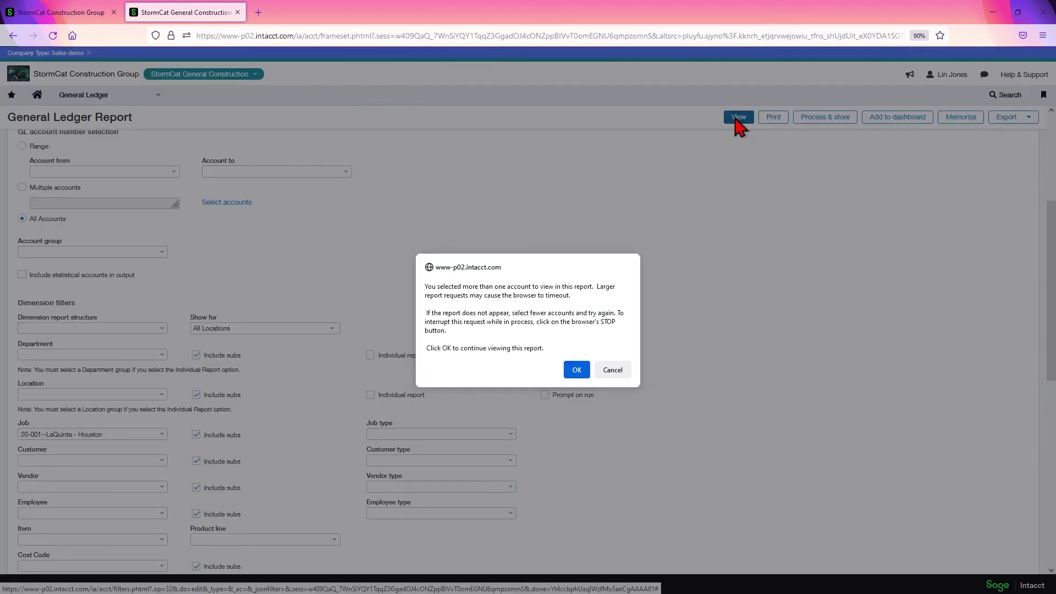
left_click(574, 370)
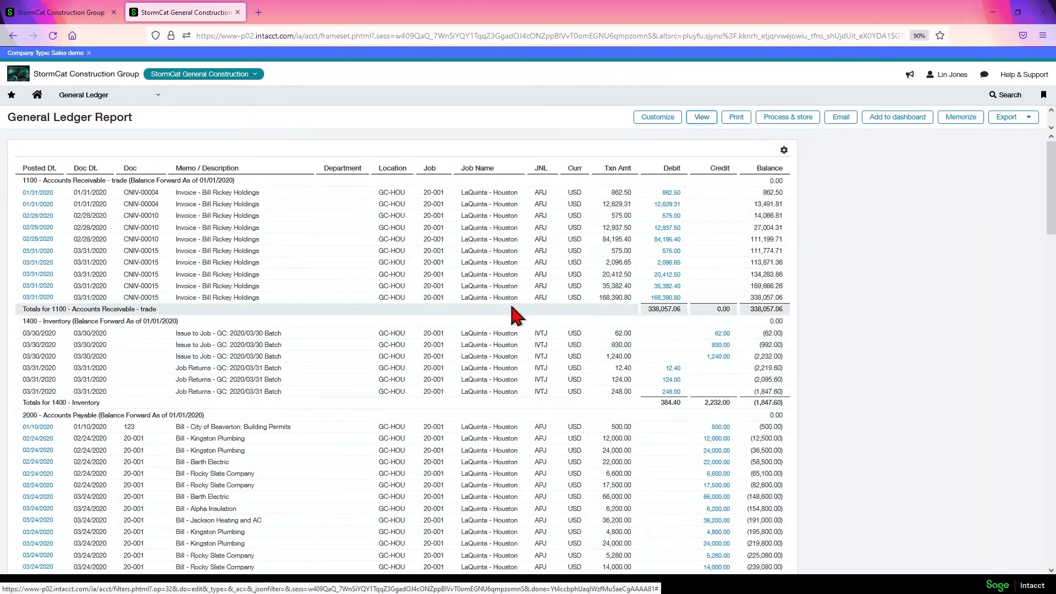
Return to the StormCat Construction Group tab and close the Hotels group's job list.
left_click(69, 22)
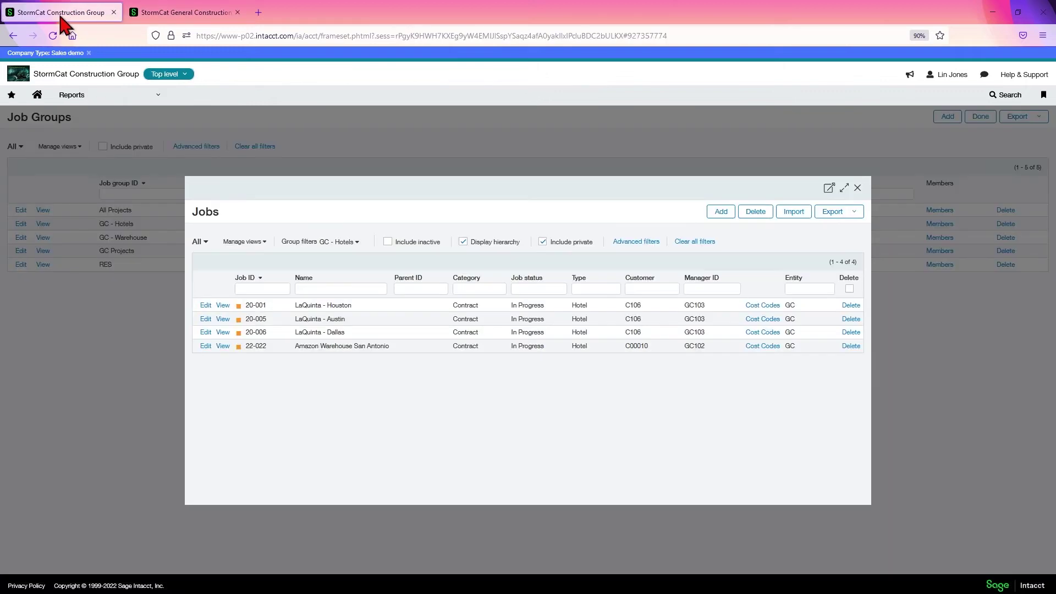
left_click(858, 188)
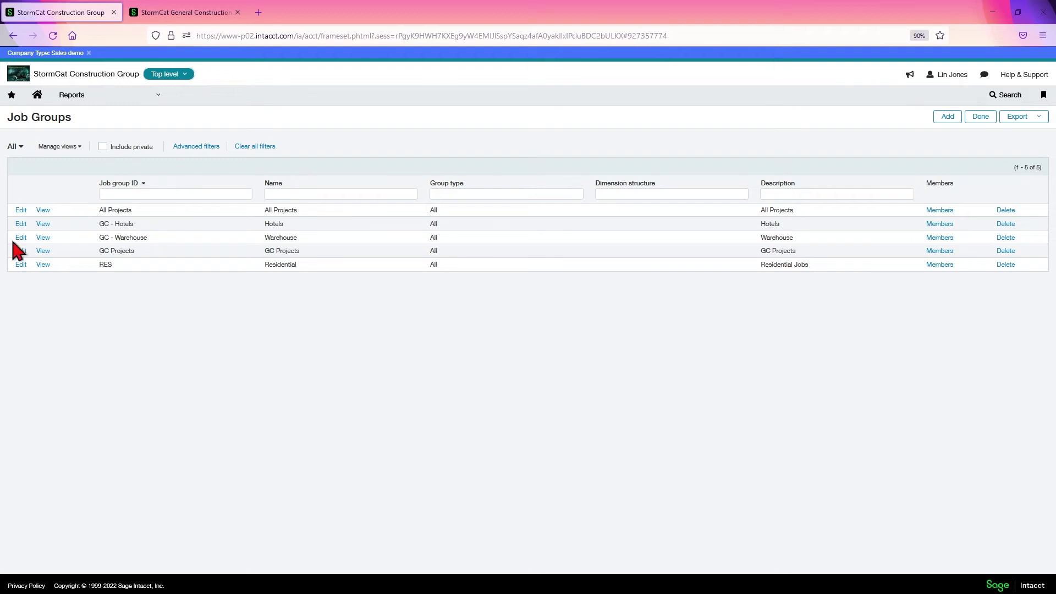
Open the All Projects job group for editing.
left_click(22, 211)
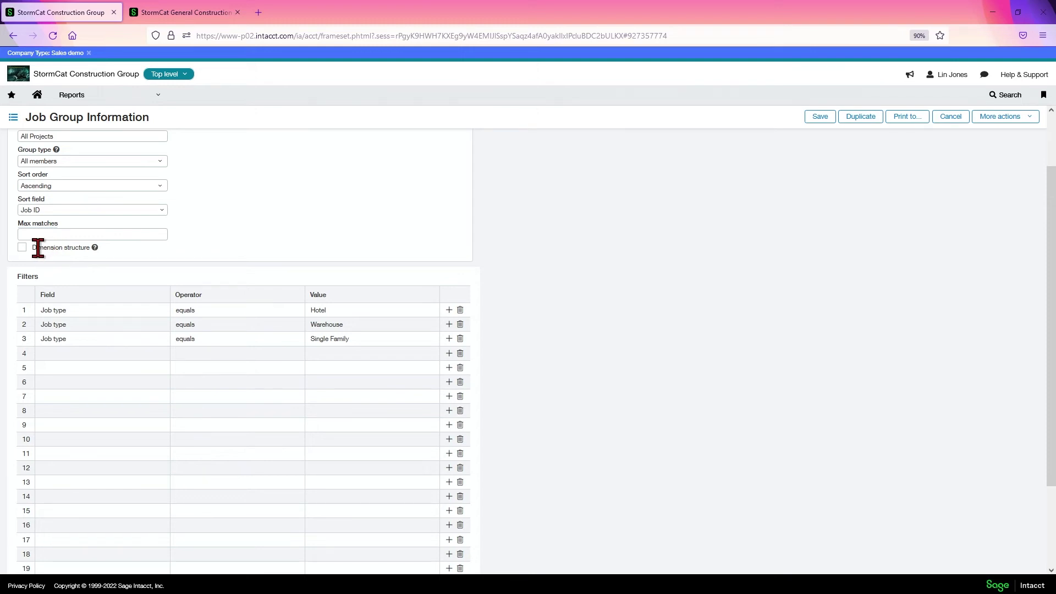
left_click_drag(37, 247, 114, 248)
left_click(165, 259)
Set the first filter's field to Status.
left_click(152, 308)
left_click(113, 311)
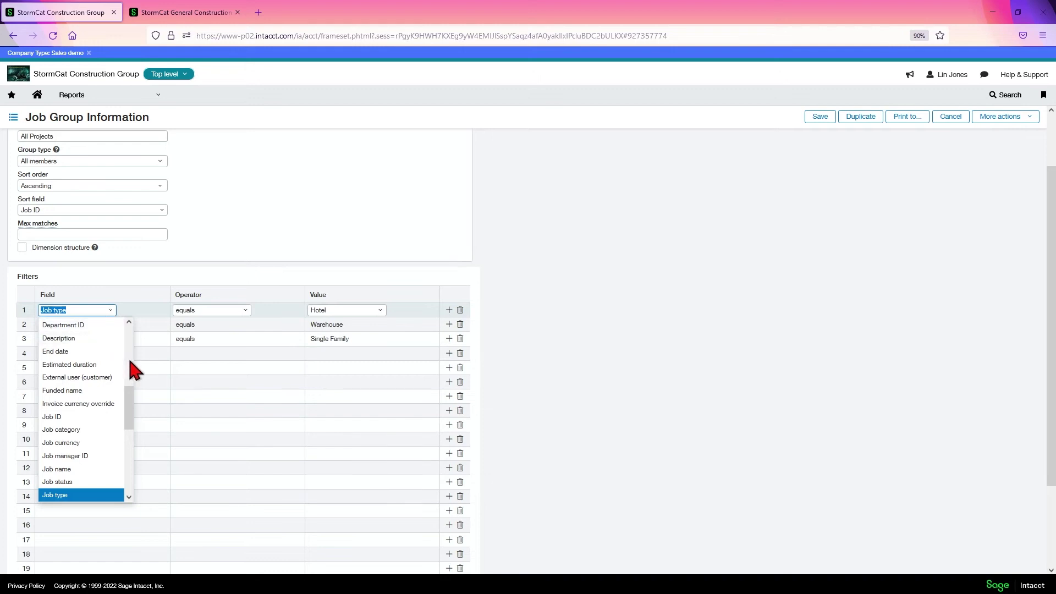
scroll(77, 405, "down", 2)
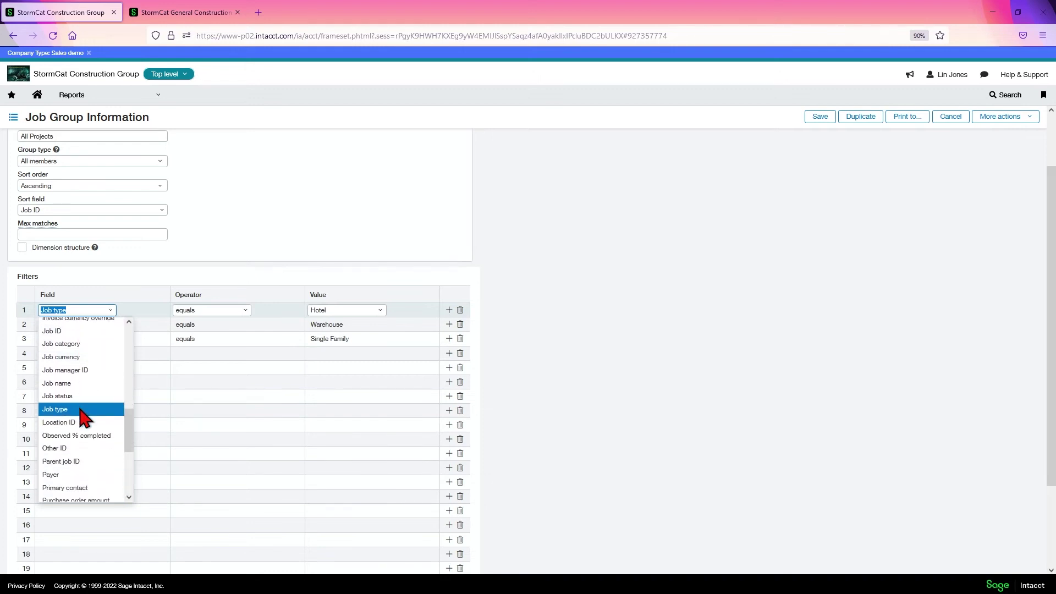
scroll(81, 411, "down", 1)
scroll(81, 411, "down", 2)
scroll(80, 411, "down", 2)
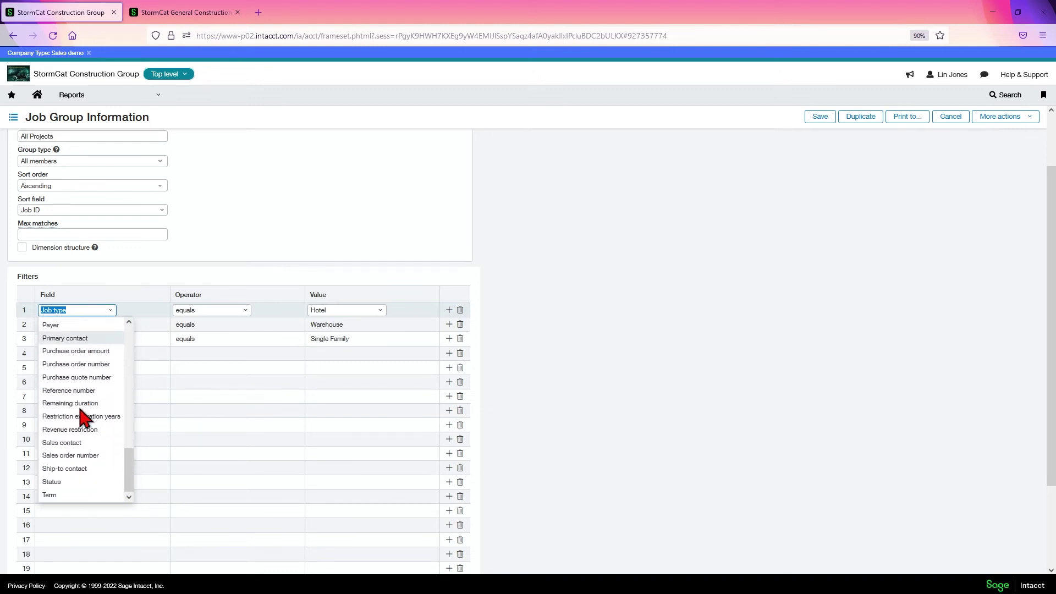
left_click(52, 482)
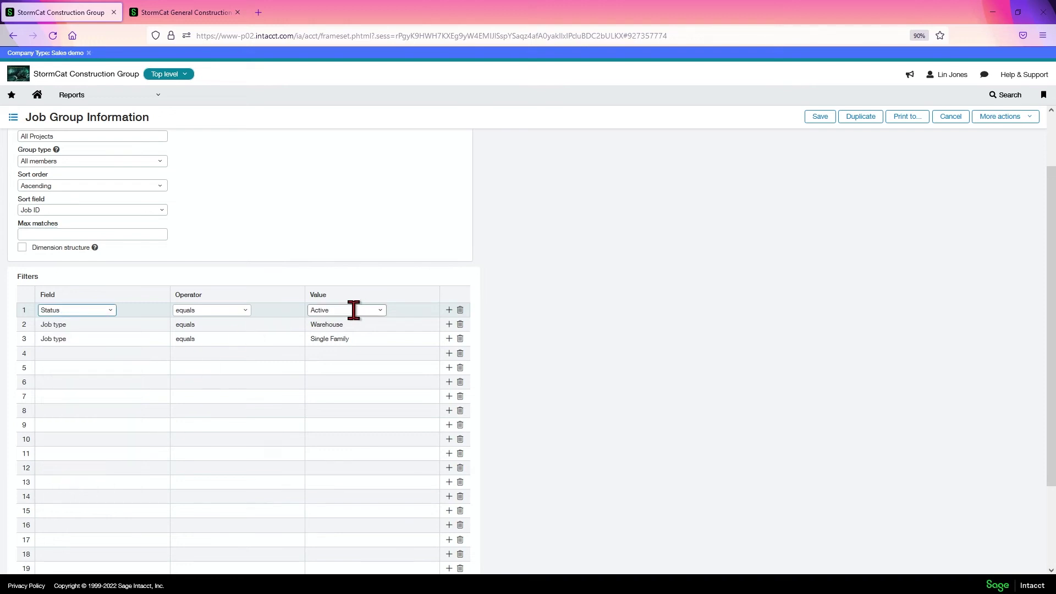
Reopen the first filter's field list and scroll up toward Job ID.
left_click(109, 312)
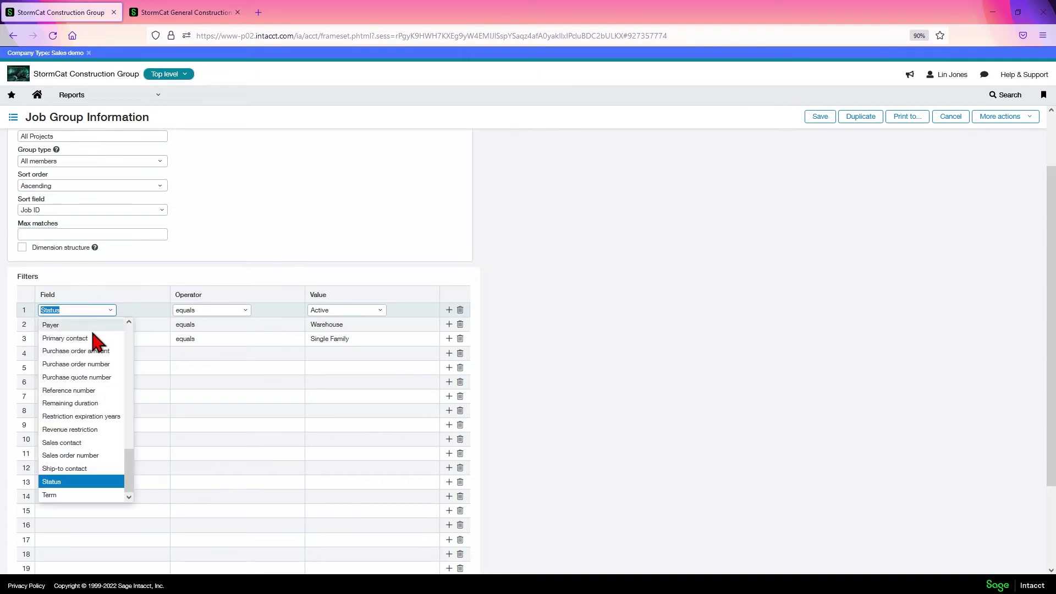
left_click_drag(128, 484, 128, 477)
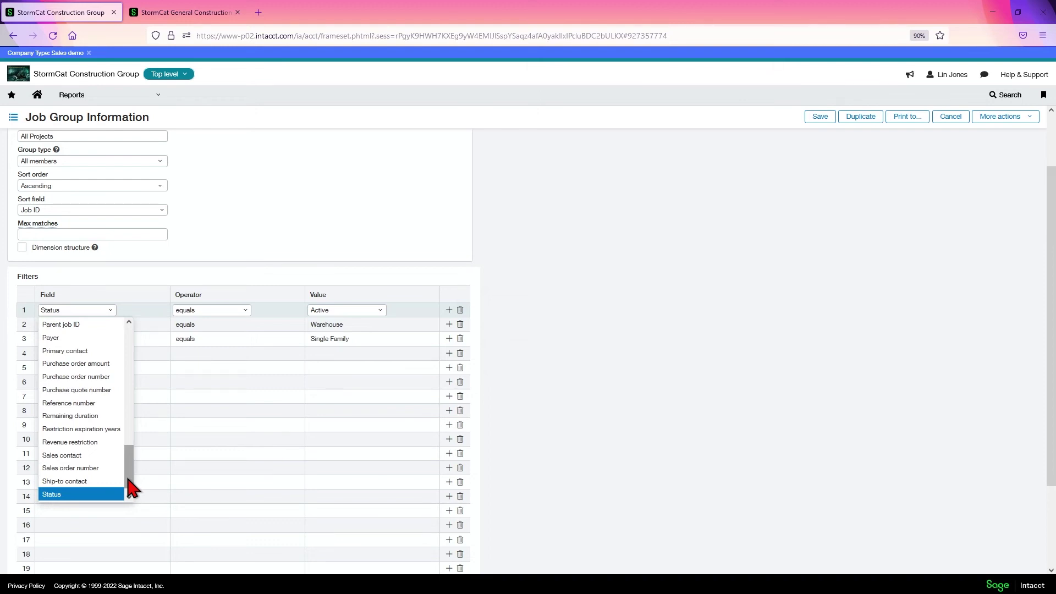
left_click_drag(128, 480, 135, 425)
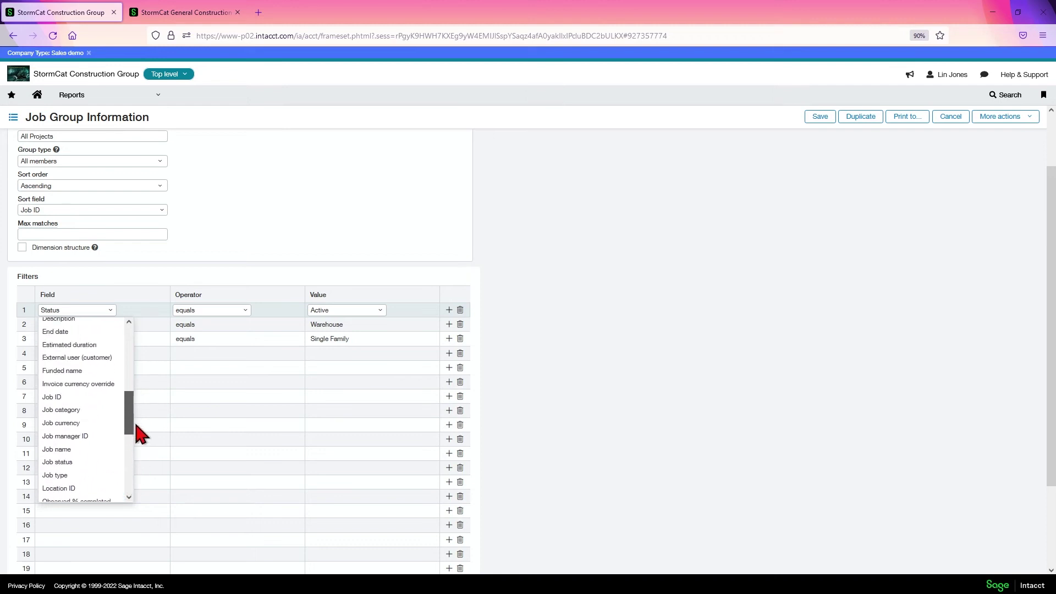
Try the first filter as Job ID is not empty.
left_click(72, 397)
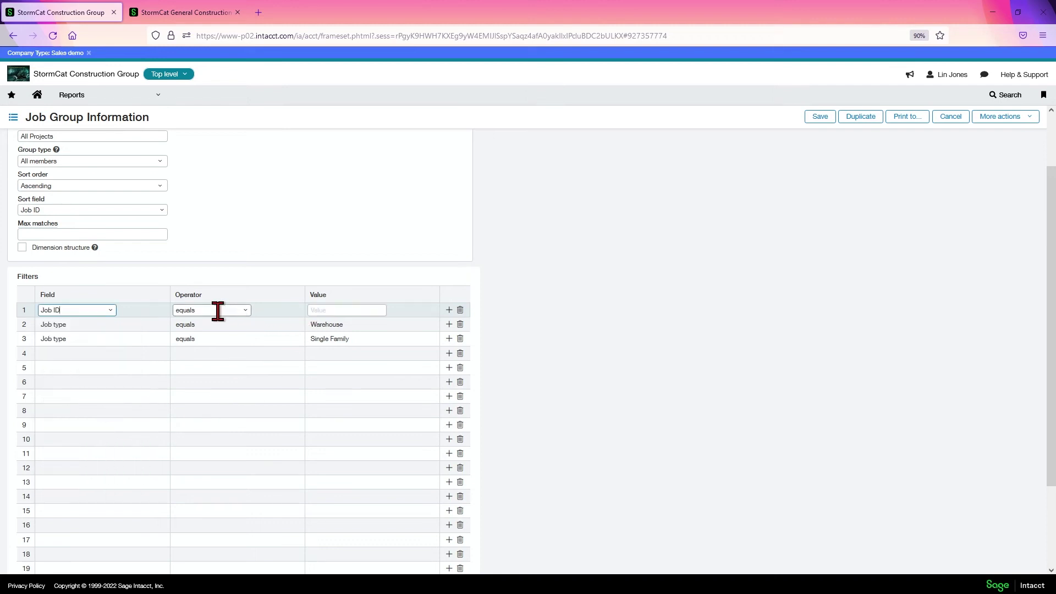
left_click(245, 311)
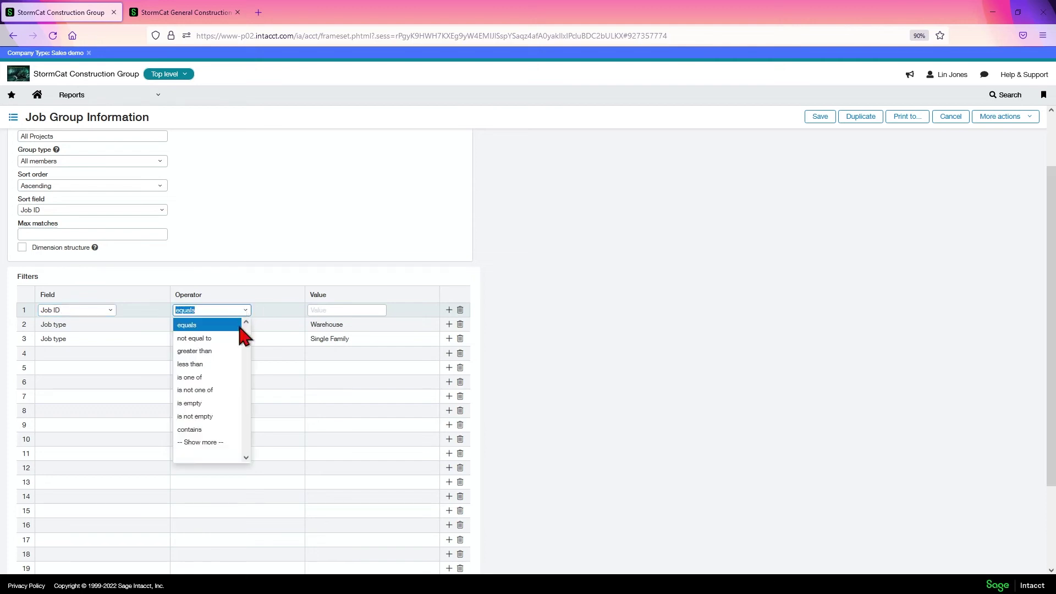
left_click(198, 417)
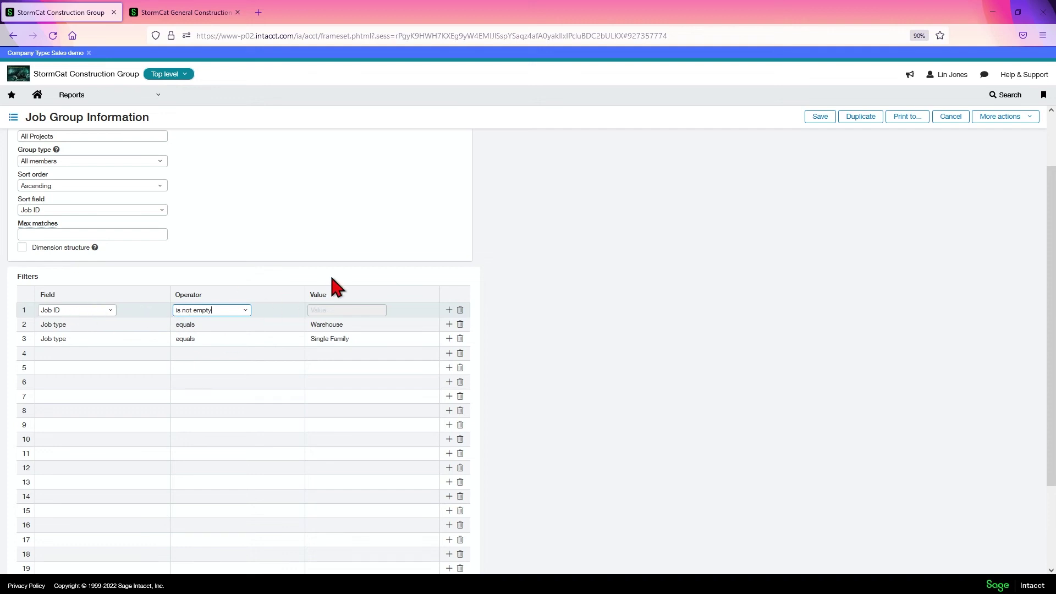
Change the first filter's field to Job type with the equals operator.
left_click(105, 310)
left_click(110, 310)
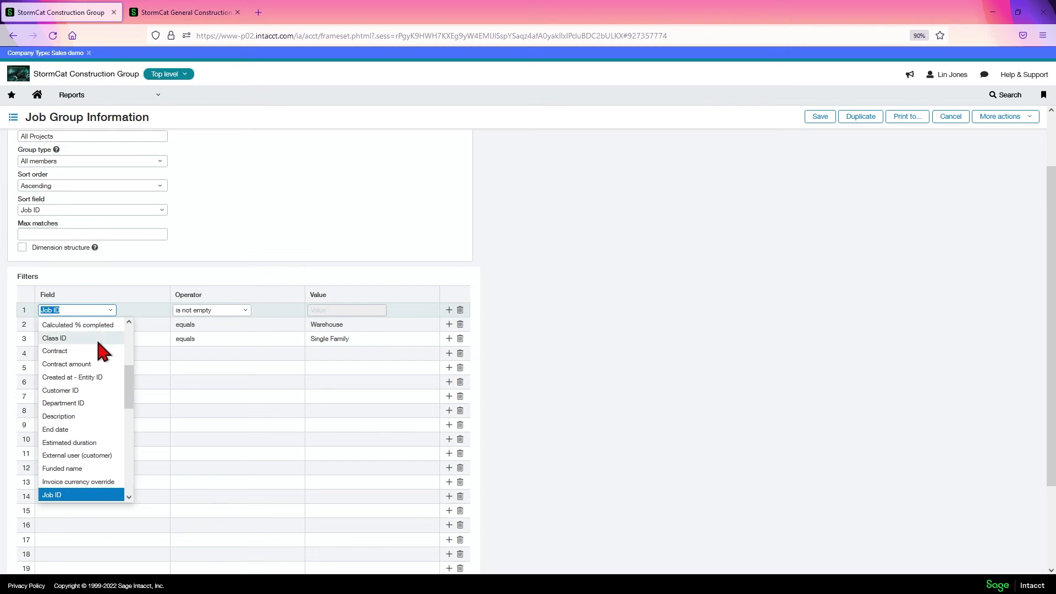
scroll(100, 413, "down", 2)
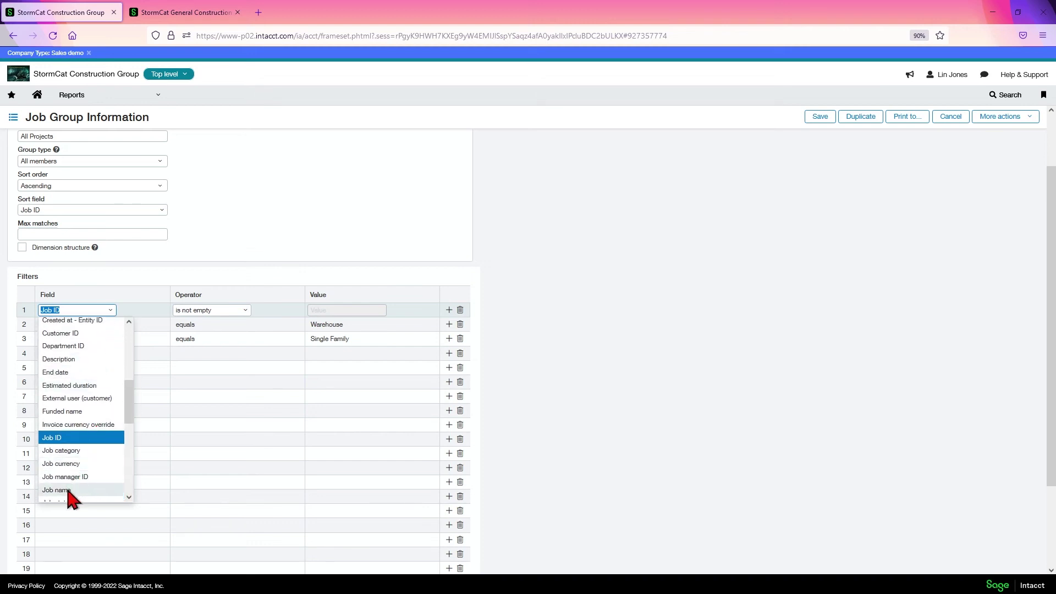
scroll(74, 487, "down", 2)
left_click(61, 460)
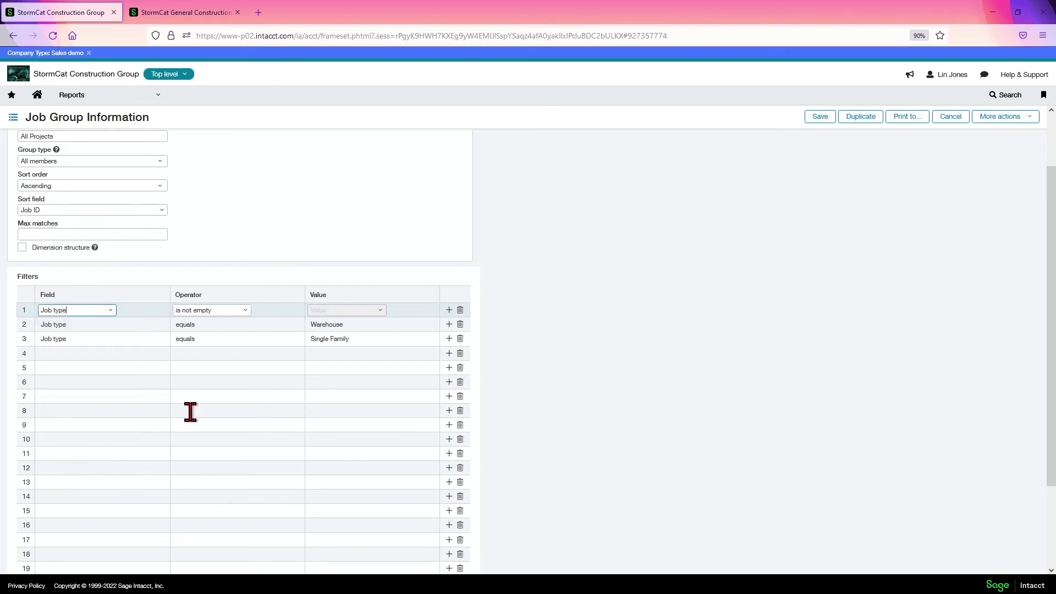
left_click(250, 312)
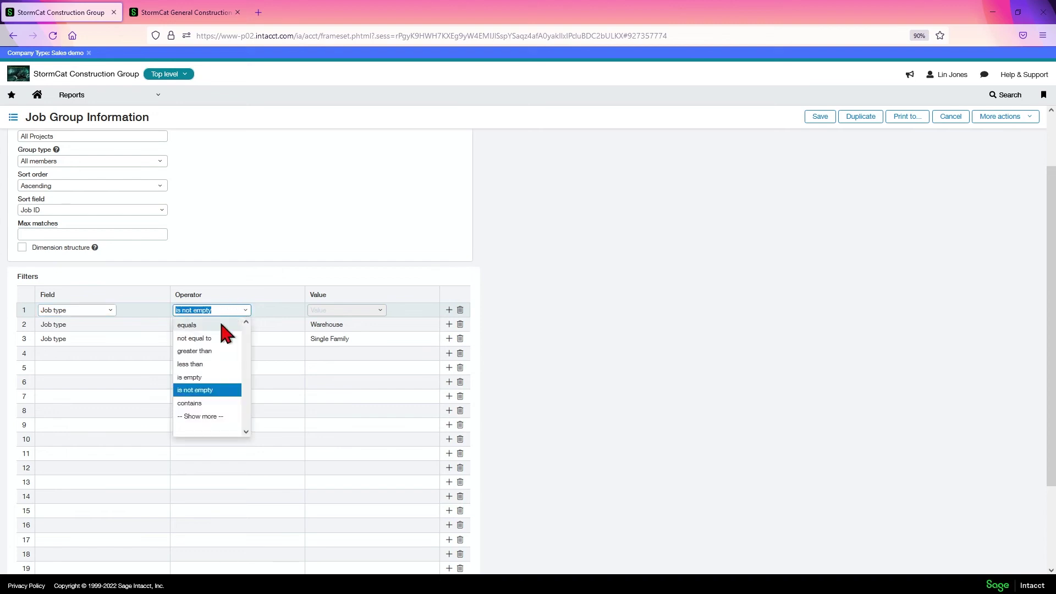
left_click(212, 325)
Choose Hotel as the first filter's value after reviewing the job type list.
left_click(376, 312)
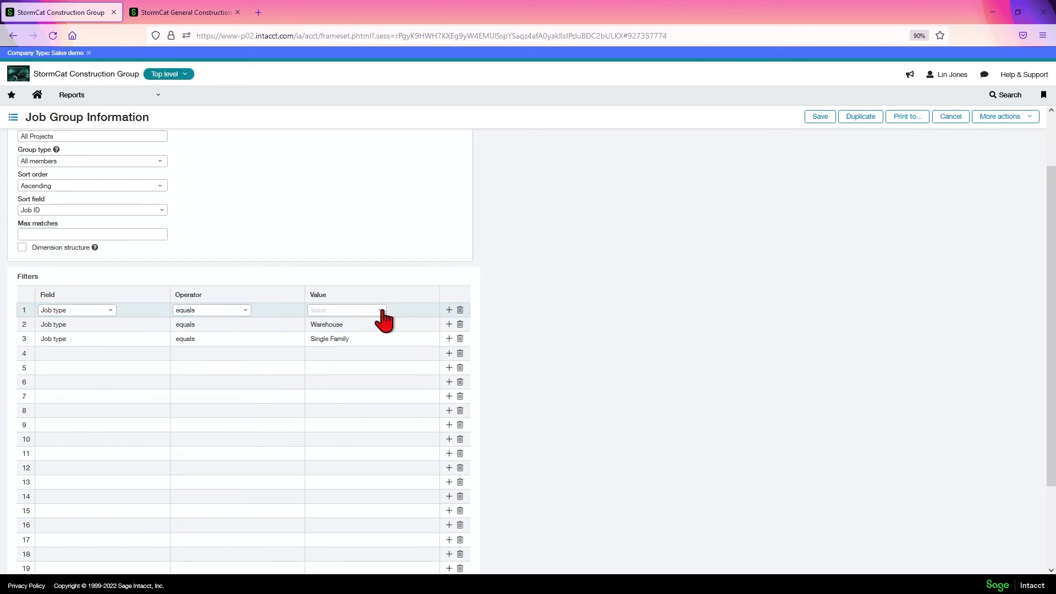
left_click(330, 355)
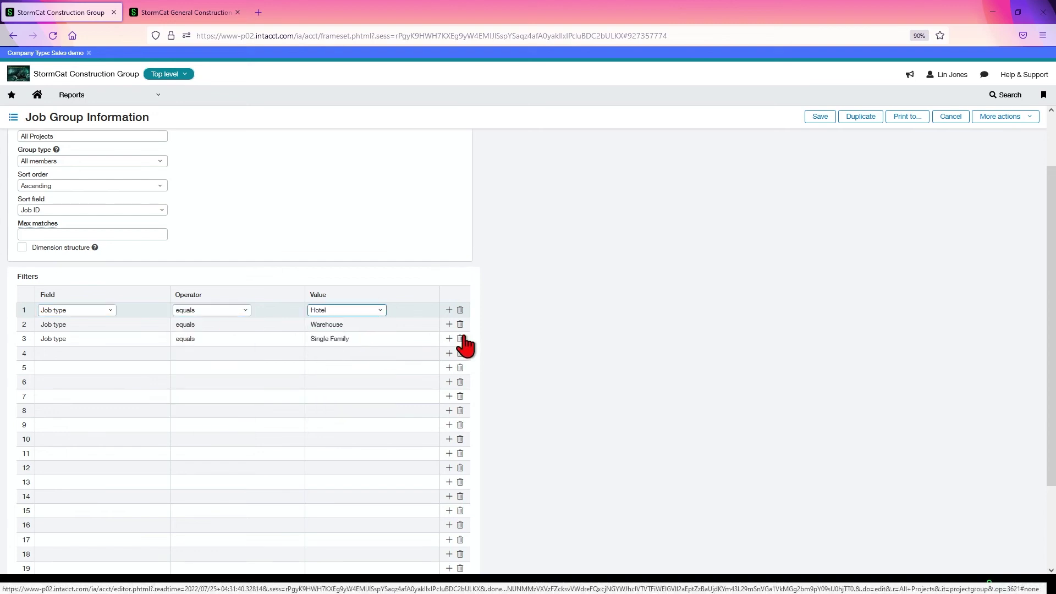
scroll(456, 342, "up", 2)
scroll(431, 331, "down", 2)
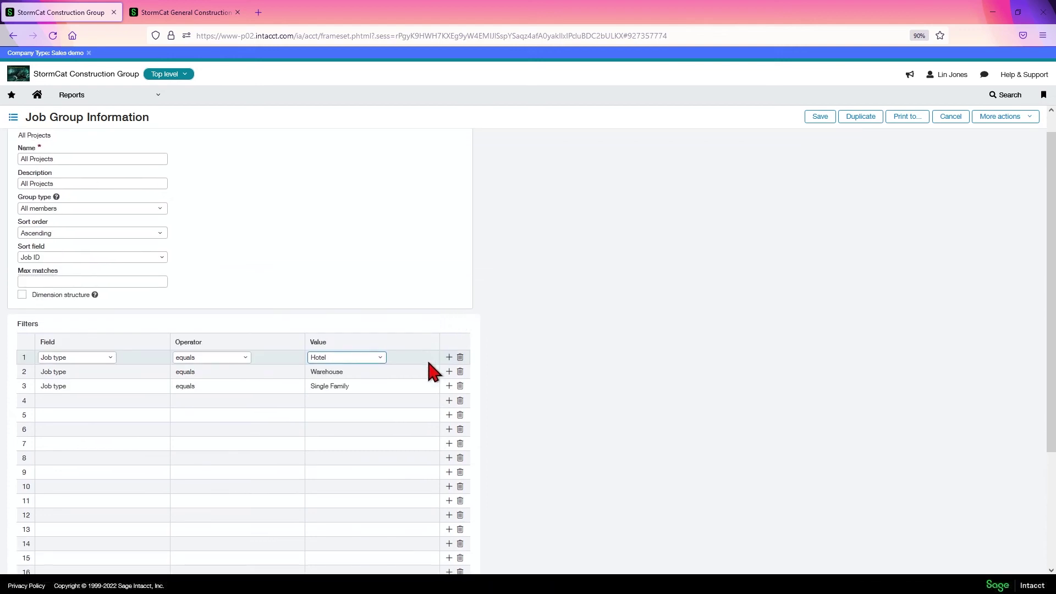
left_click(378, 311)
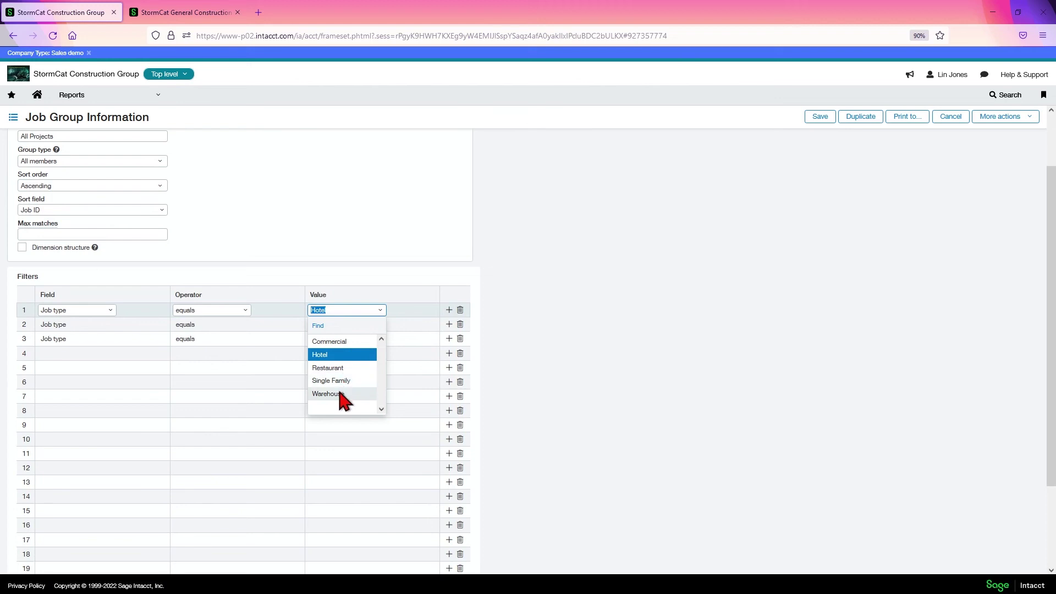
left_click(570, 322)
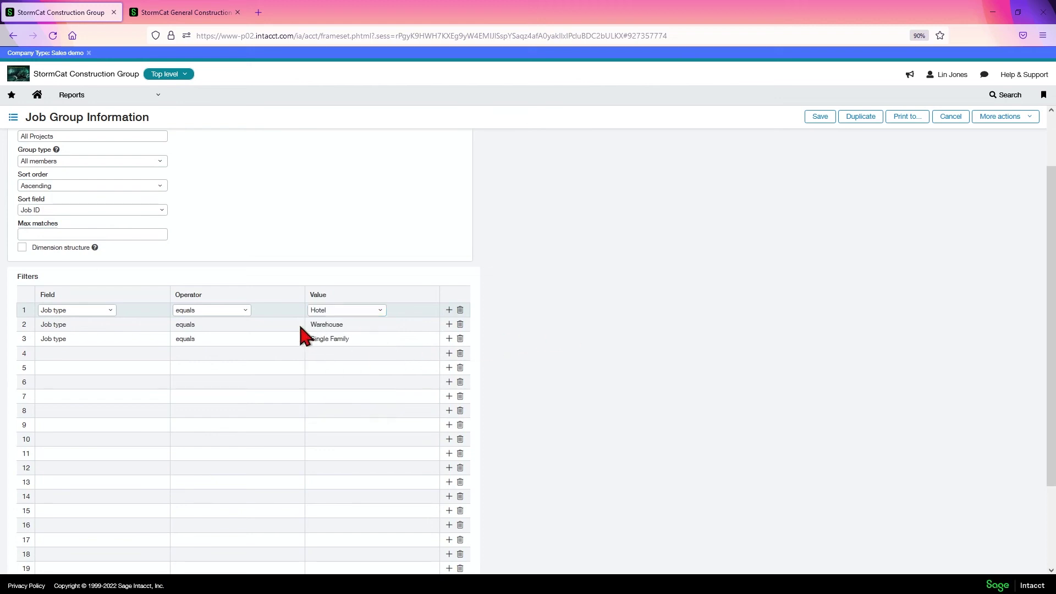
scroll(220, 292, "up", 2)
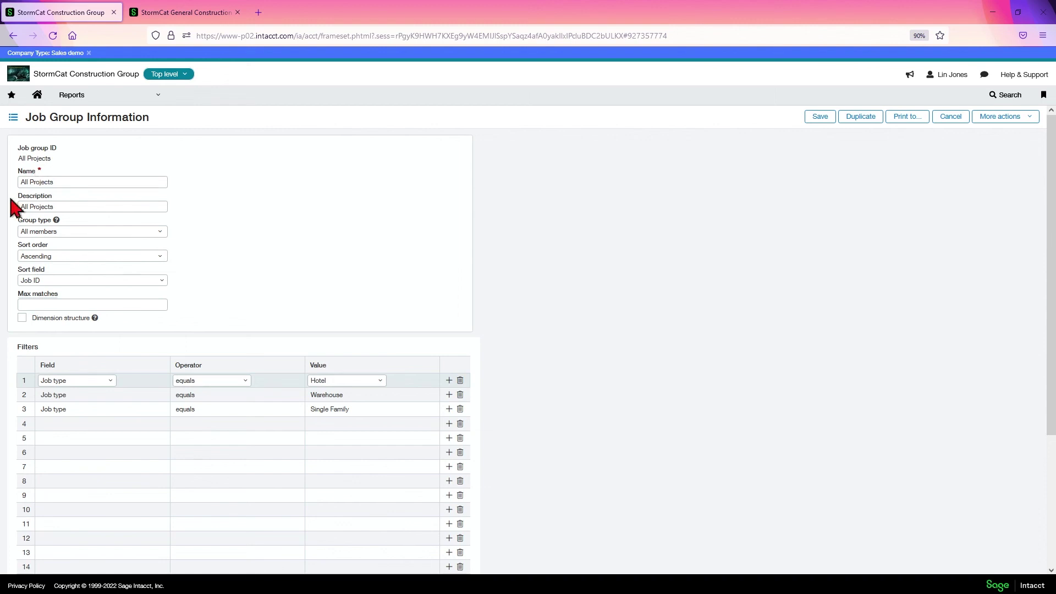
Cancel the job group form, open and close the Reports menu, then reopen All Projects.
left_click(950, 118)
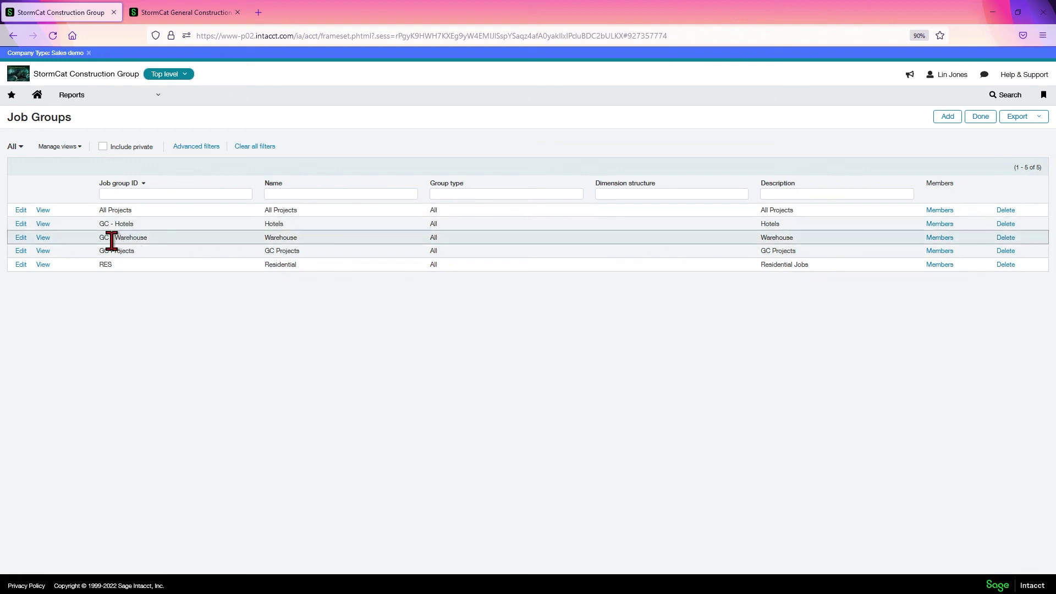
left_click(74, 95)
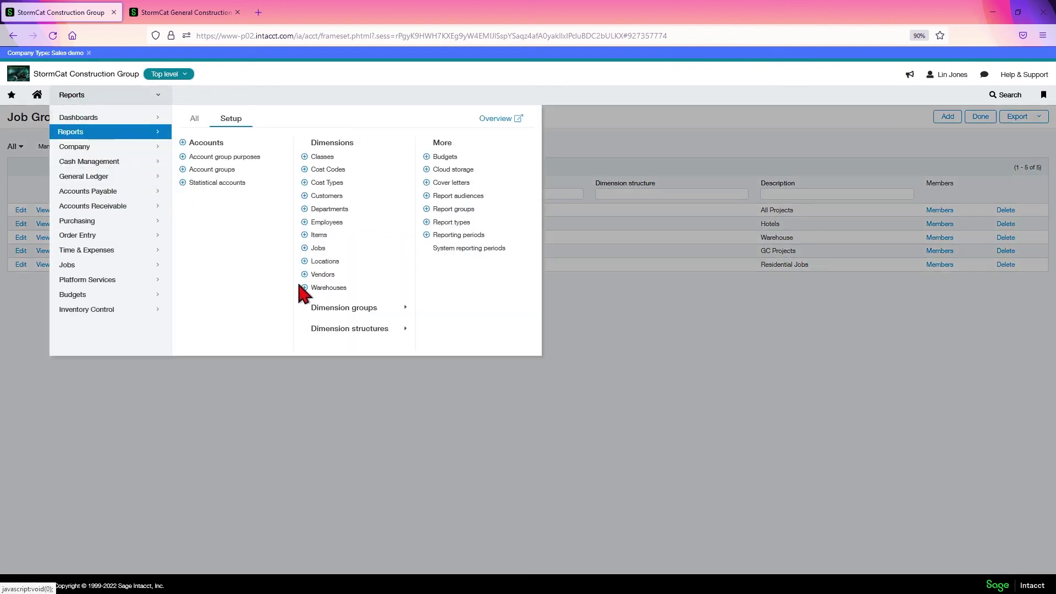
mouse_move(345, 307)
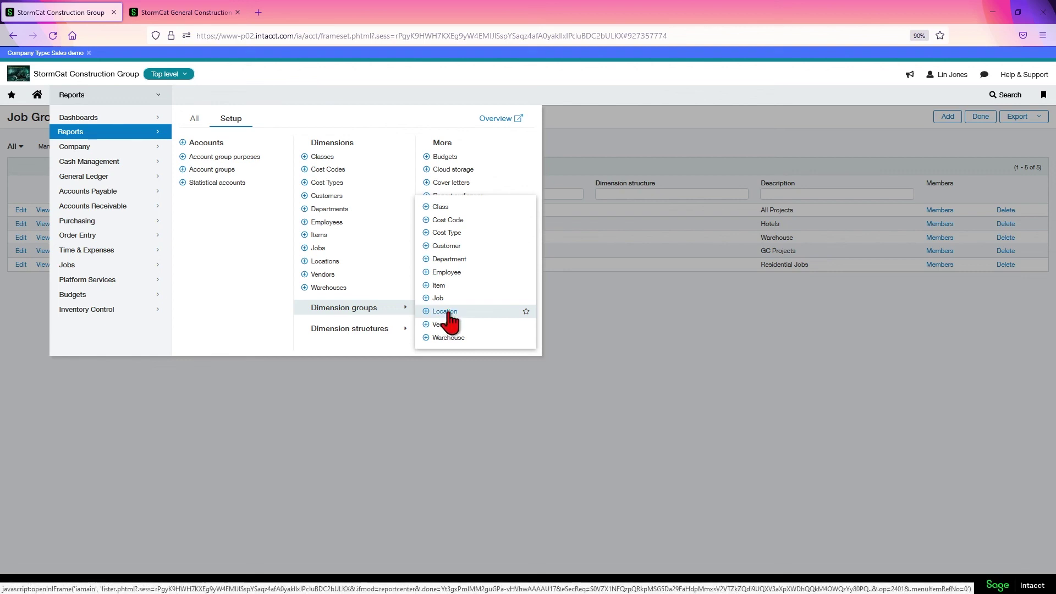
left_click(600, 317)
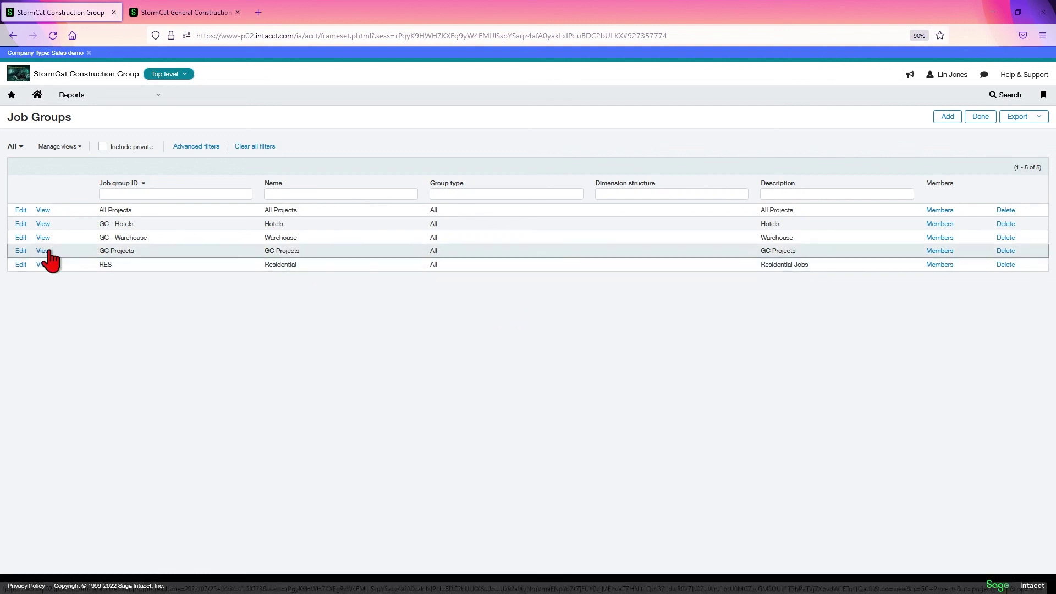
left_click(110, 98)
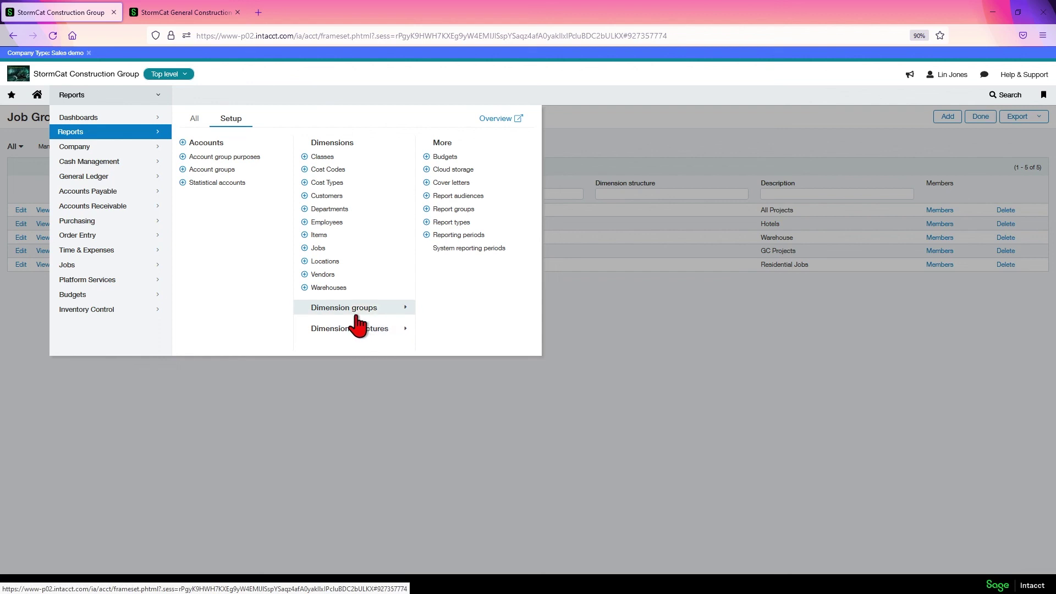
left_click(583, 316)
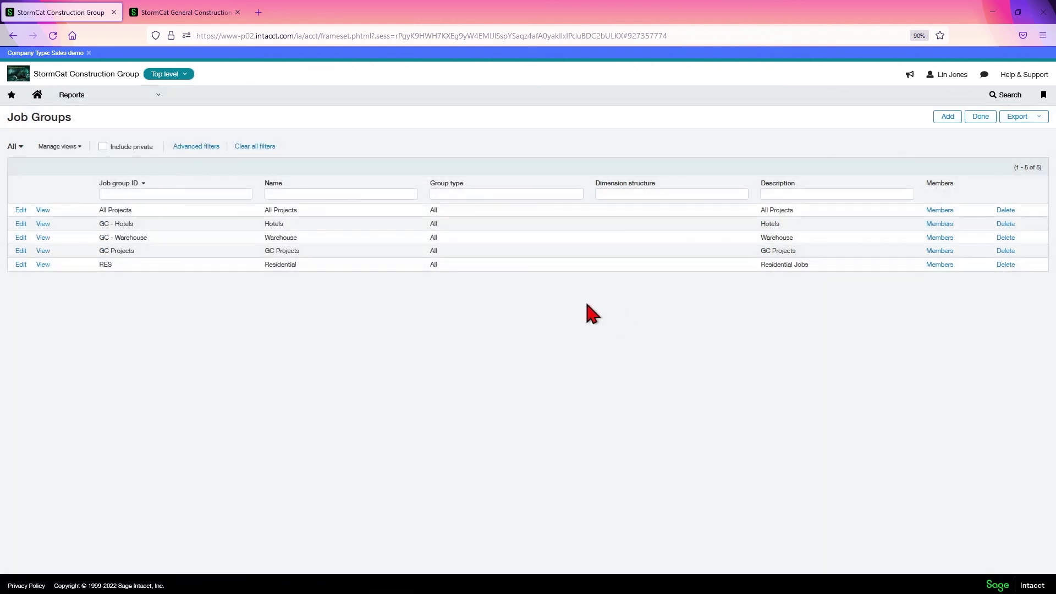
left_click(21, 210)
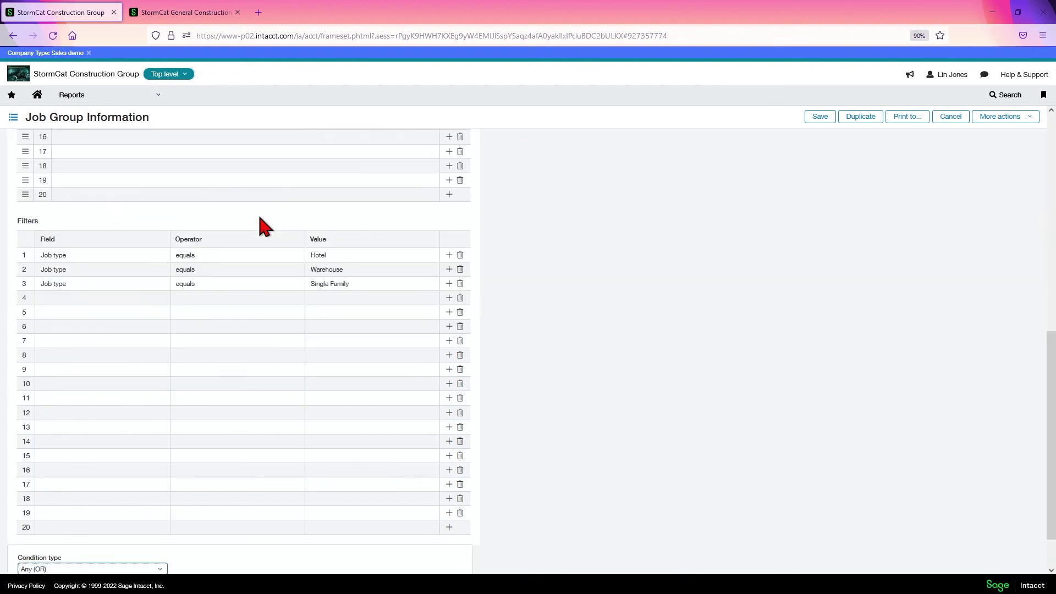